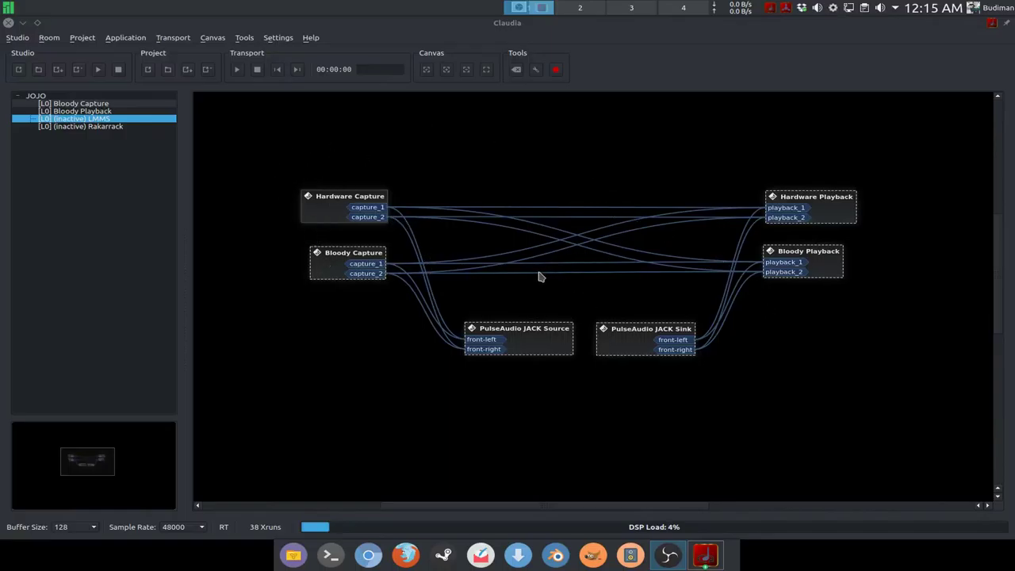
- Open a Konsole terminal over Claudia's JOJO studio patchbay with the terminal shortcut
{"action": "key", "text": "ctrl+alt+t"}
- Run inxi -Fx to print the full system report, then select and clear part of its output
{"action": "type", "text": "info"}
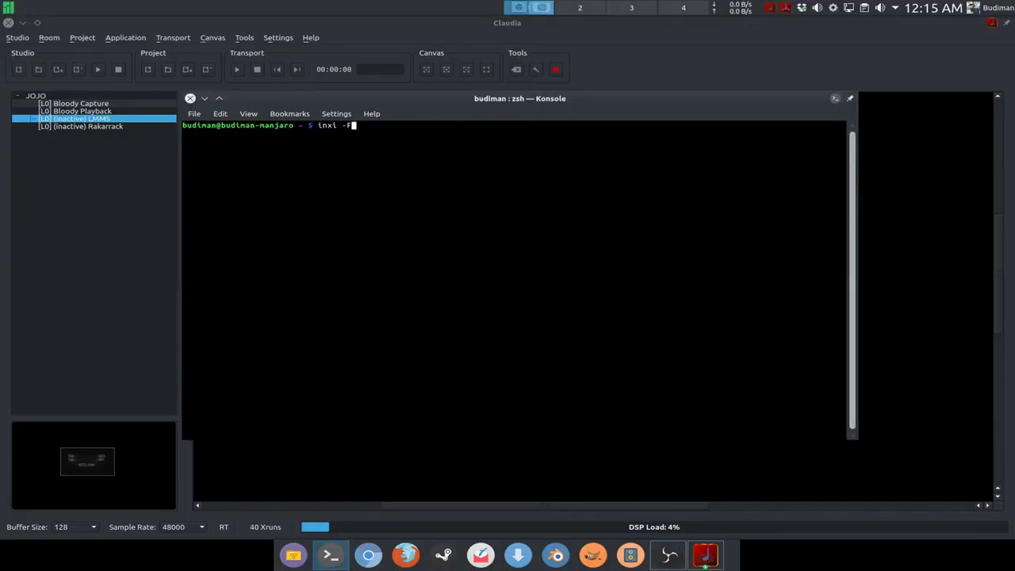
{"action": "type", "text": "x"}
{"action": "key", "text": "Return"}
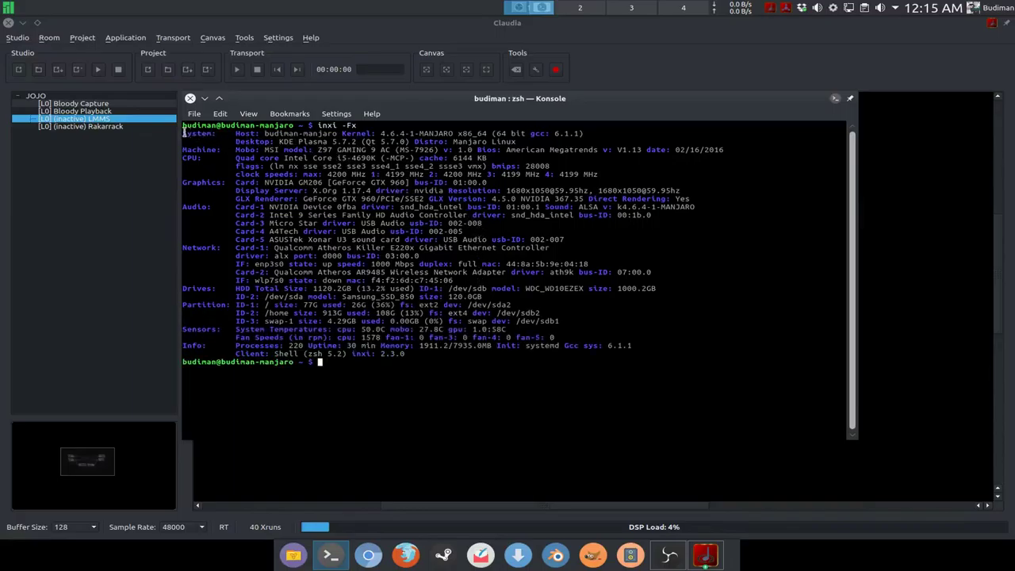
{"action": "left_click_drag", "start_coordinate": [184, 132], "coordinate": [536, 355]}
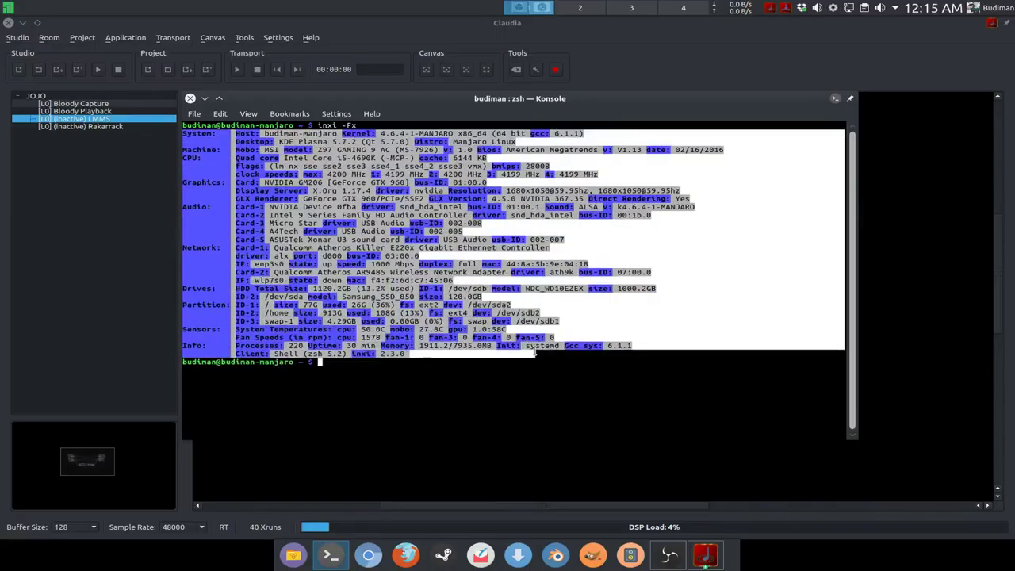
{"action": "left_click_drag", "start_coordinate": [536, 354], "coordinate": [411, 354]}
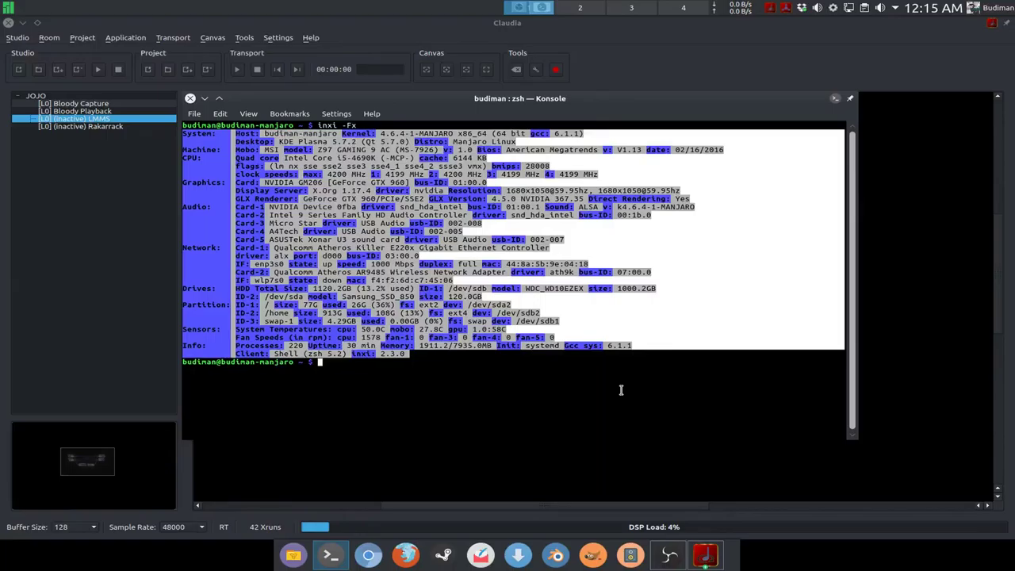
{"action": "left_click", "coordinate": [448, 389]}
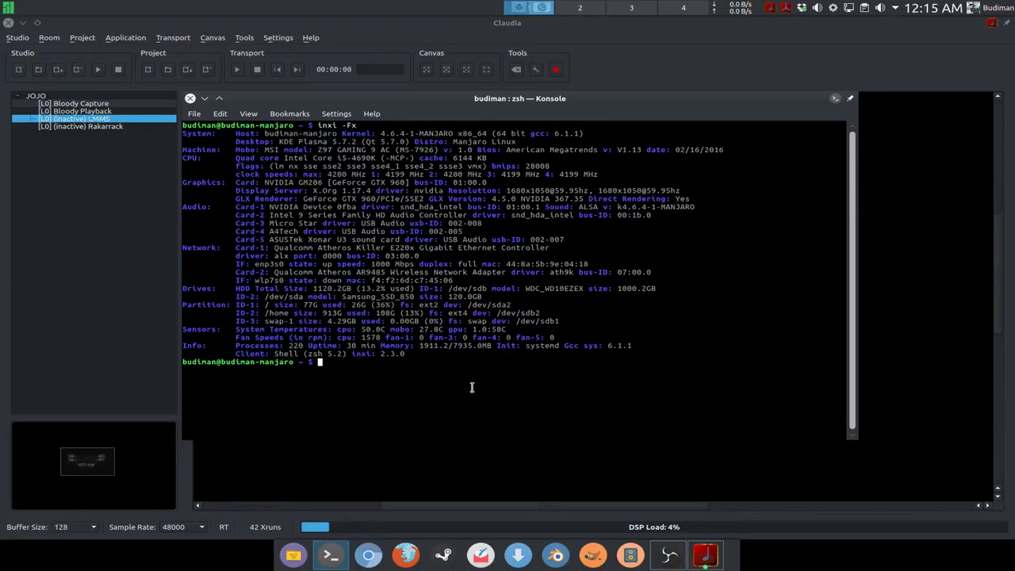
- Run uname -a to show the 4.6.4-1-MANJARO kernel, then close Konsole
{"action": "type", "text": "uname -a"}
{"action": "key", "text": "Return"}
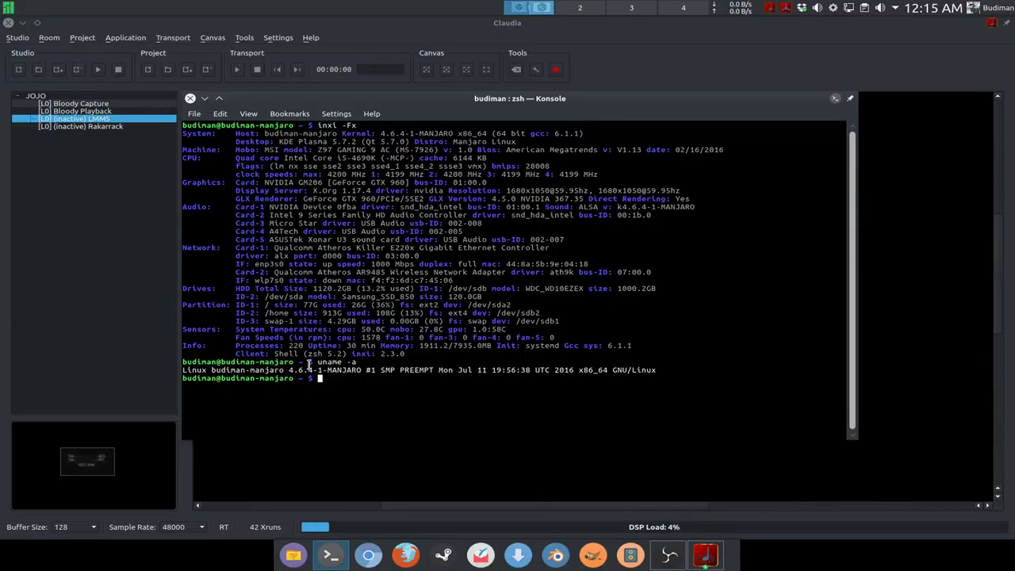
{"action": "left_click", "coordinate": [190, 98]}
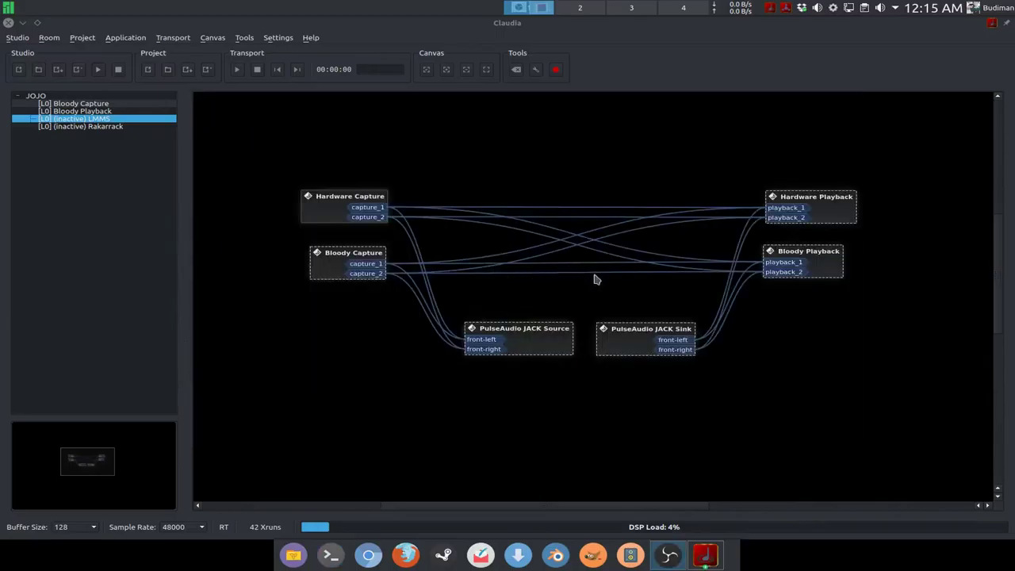
- Start LMMS in the session, check Cadence's JACK status at 50 xruns, and return to Claudia
{"action": "double_click", "coordinate": [108, 119]}
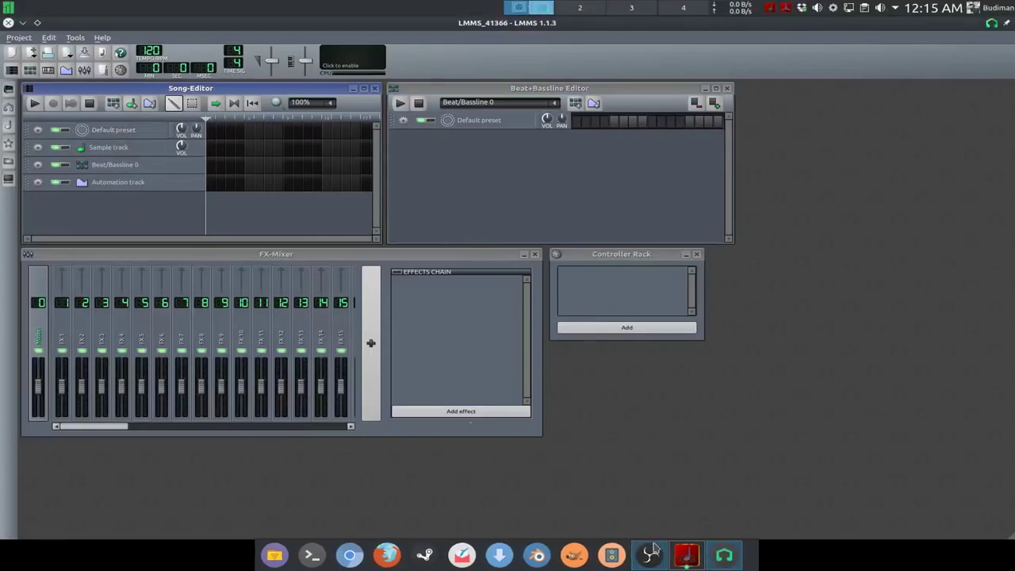
{"action": "left_click", "coordinate": [689, 555]}
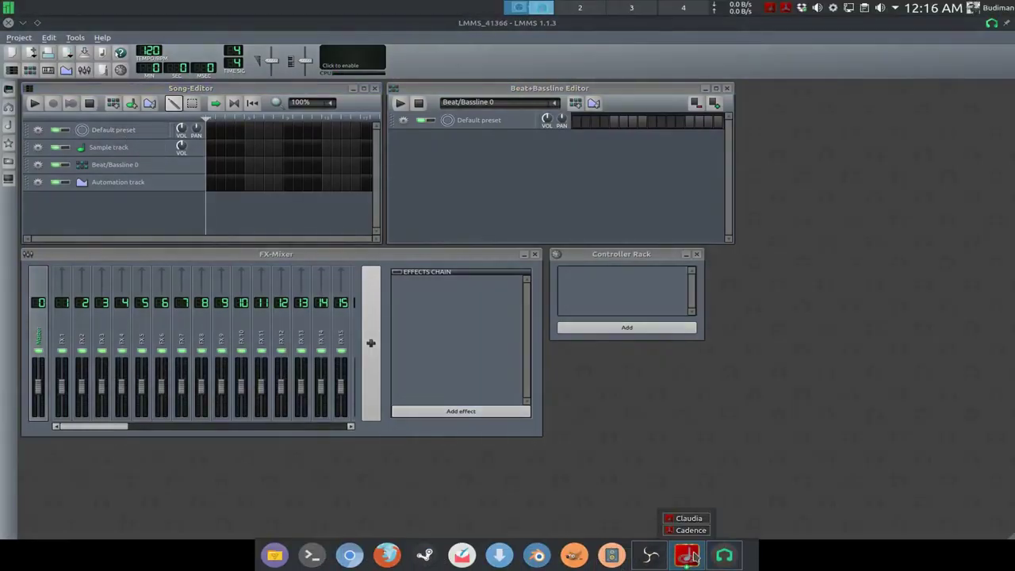
{"action": "left_click", "coordinate": [682, 530]}
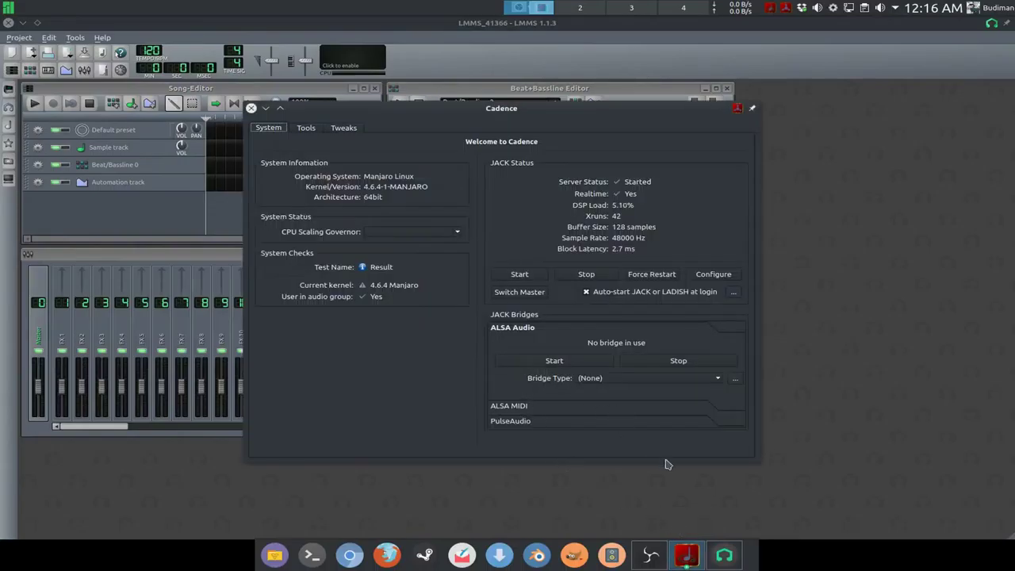
{"action": "left_click", "coordinate": [689, 556]}
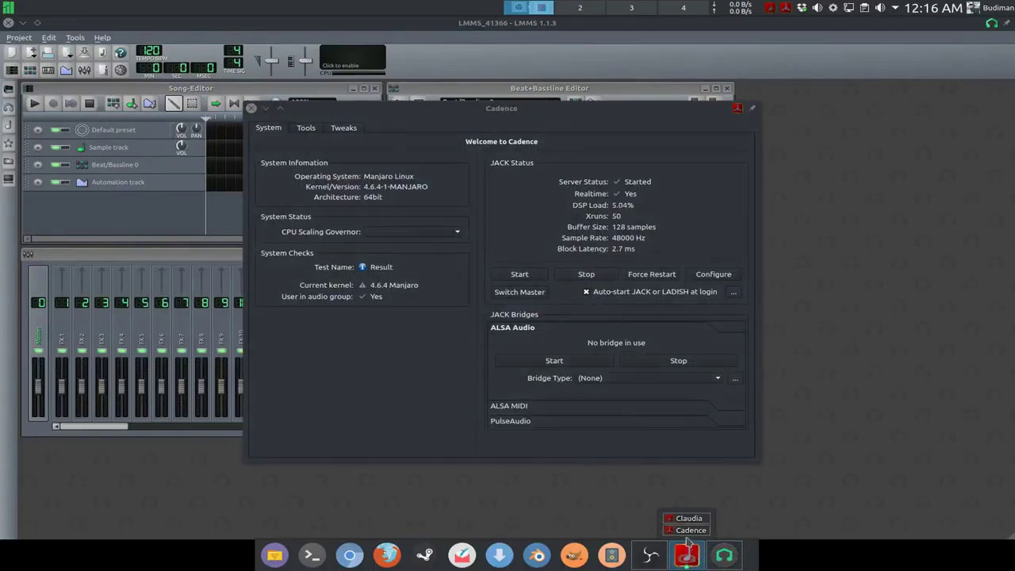
{"action": "left_click", "coordinate": [682, 516]}
{"action": "left_click", "coordinate": [111, 133]}
- Start Rakarrack in the session and bring up Cadence showing 54 xruns at about 11% DSP
{"action": "double_click", "coordinate": [111, 133]}
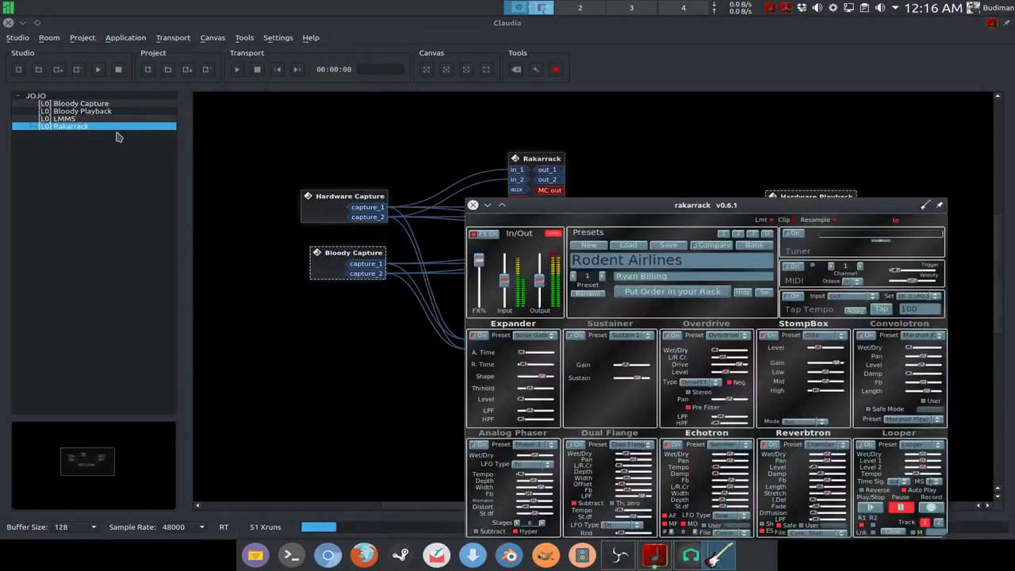
{"action": "left_click", "coordinate": [668, 555]}
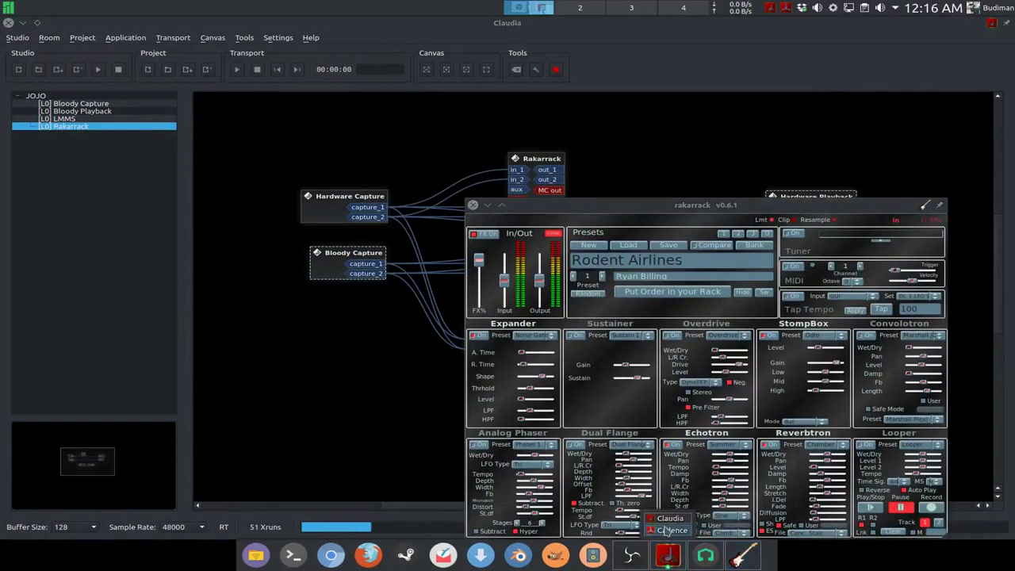
{"action": "left_click", "coordinate": [669, 530]}
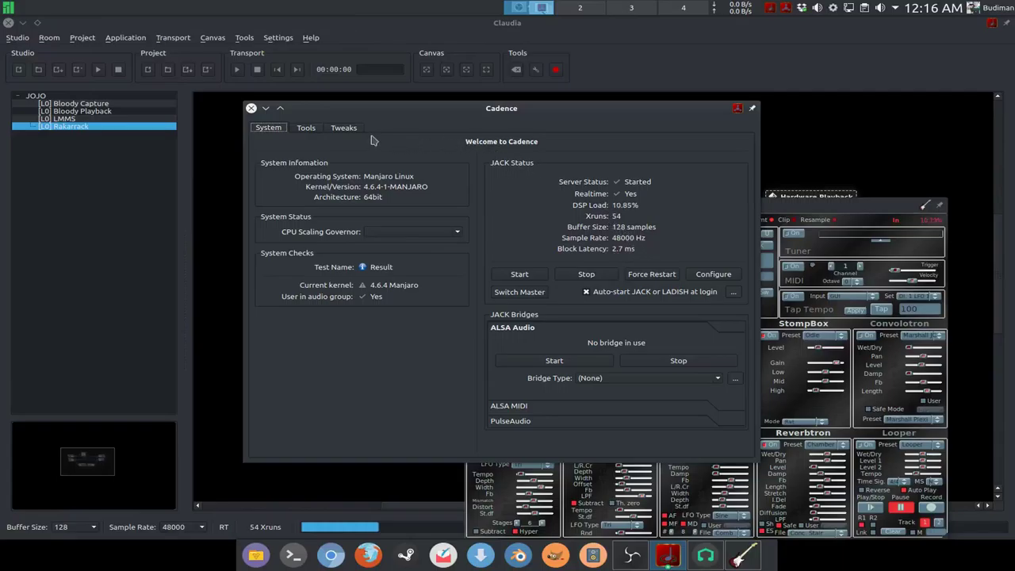
- Close Cadence and reset Claudia's xrun counter to 0 from the status bar
{"action": "left_click", "coordinate": [267, 107]}
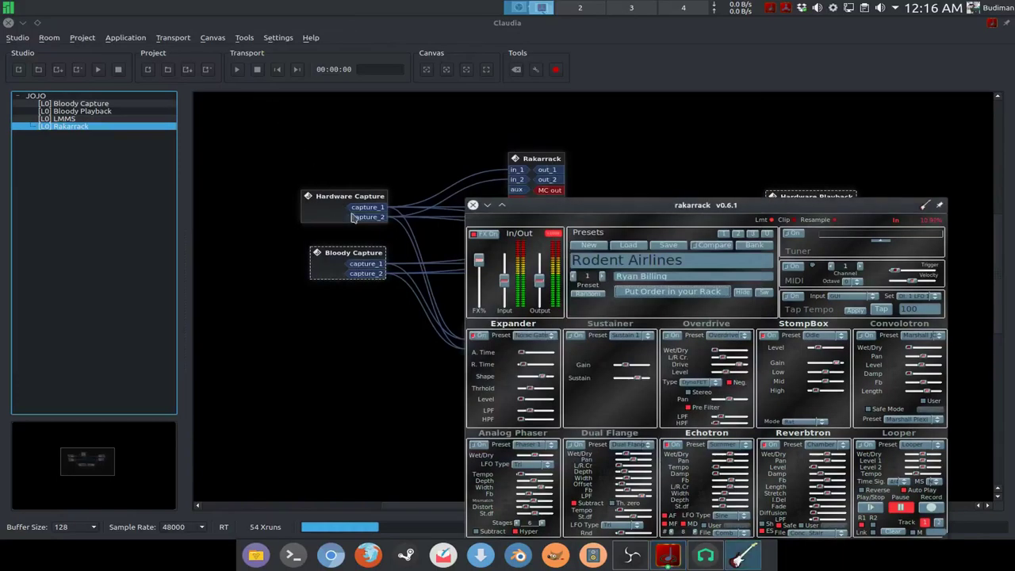
{"action": "left_click", "coordinate": [388, 410]}
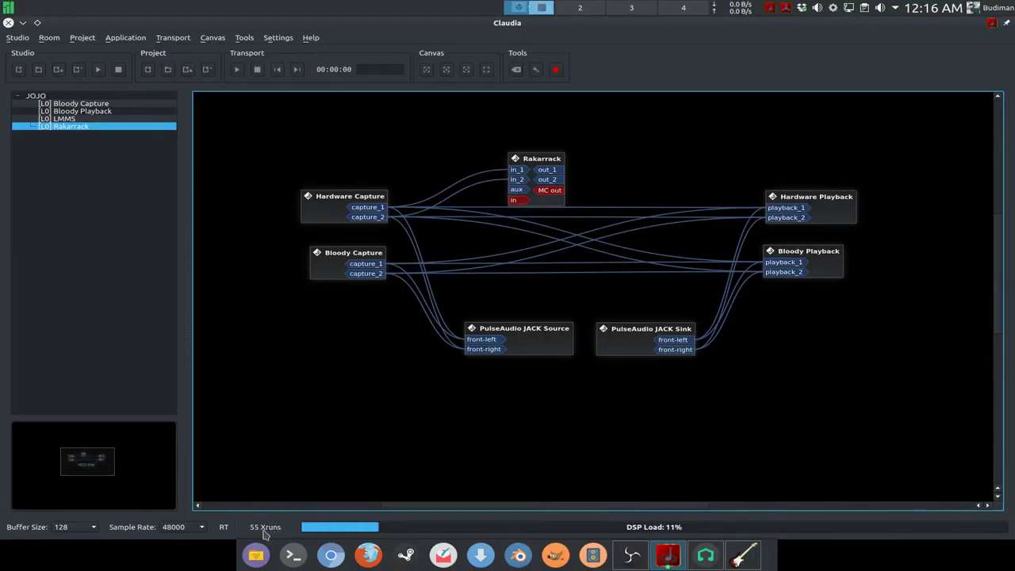
{"action": "left_click", "coordinate": [267, 529]}
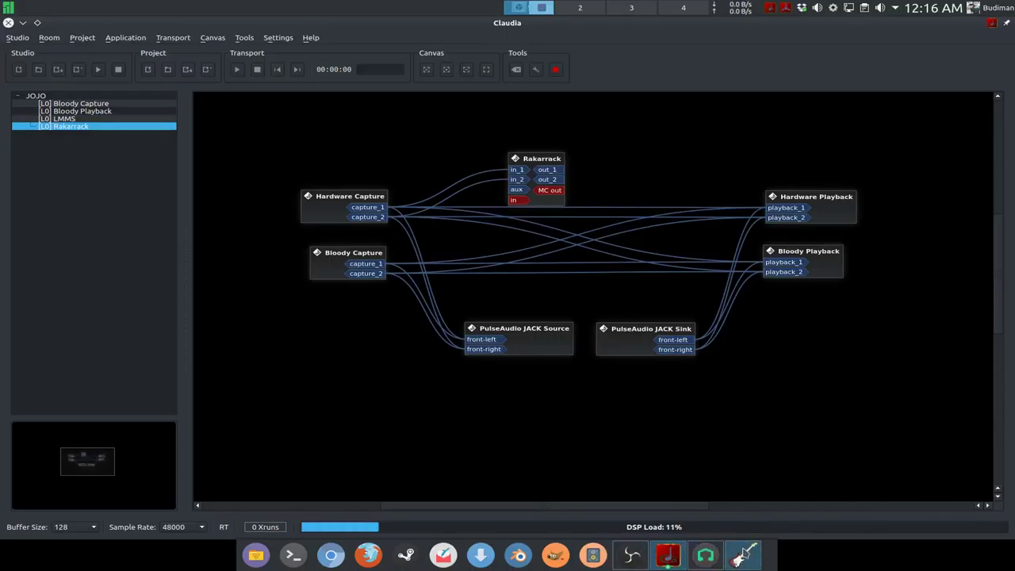
{"action": "left_click", "coordinate": [741, 556]}
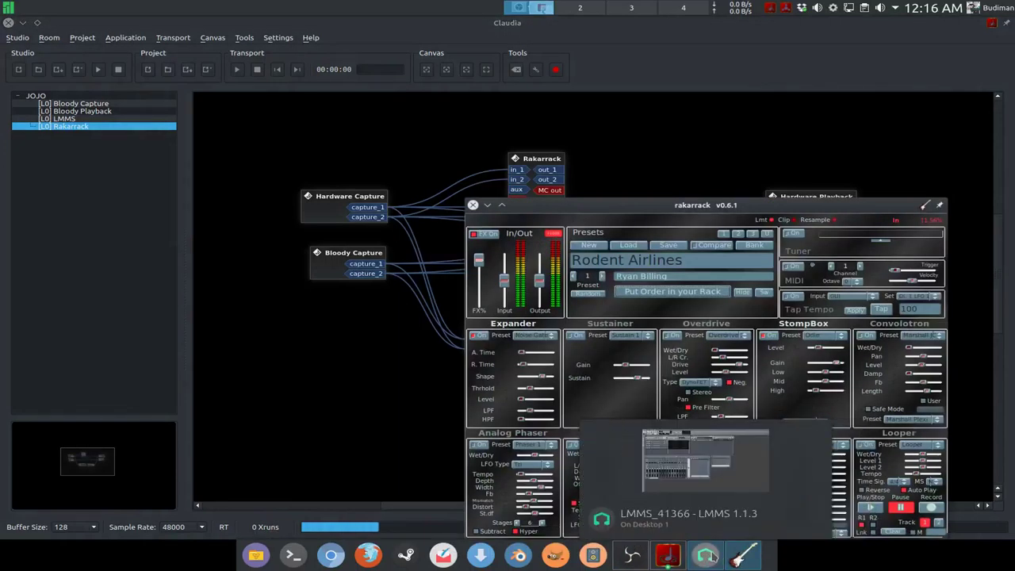
- Place five short notes in the Default preset track's piano roll and play them
{"action": "left_click", "coordinate": [706, 555]}
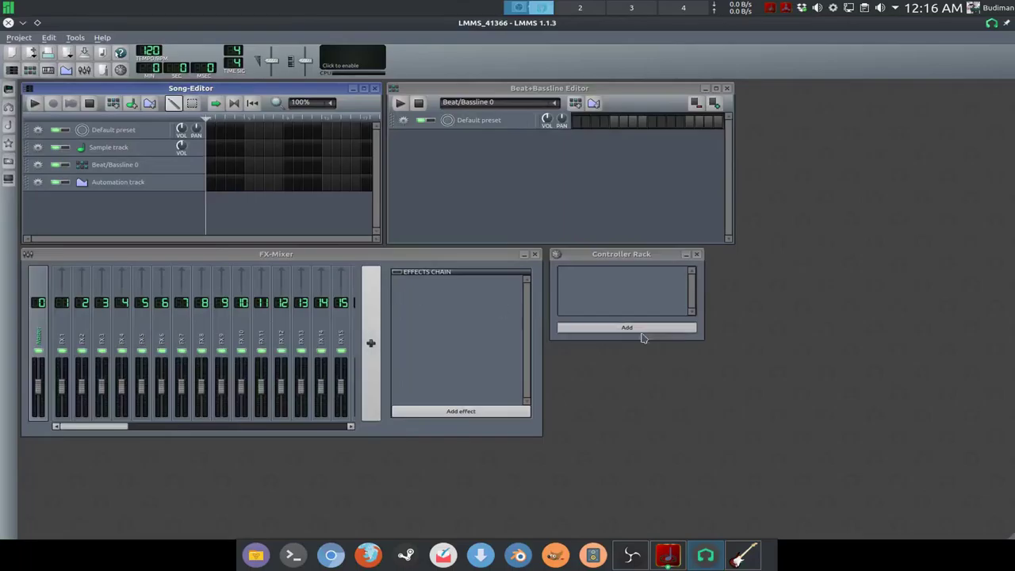
{"action": "double_click", "coordinate": [217, 135]}
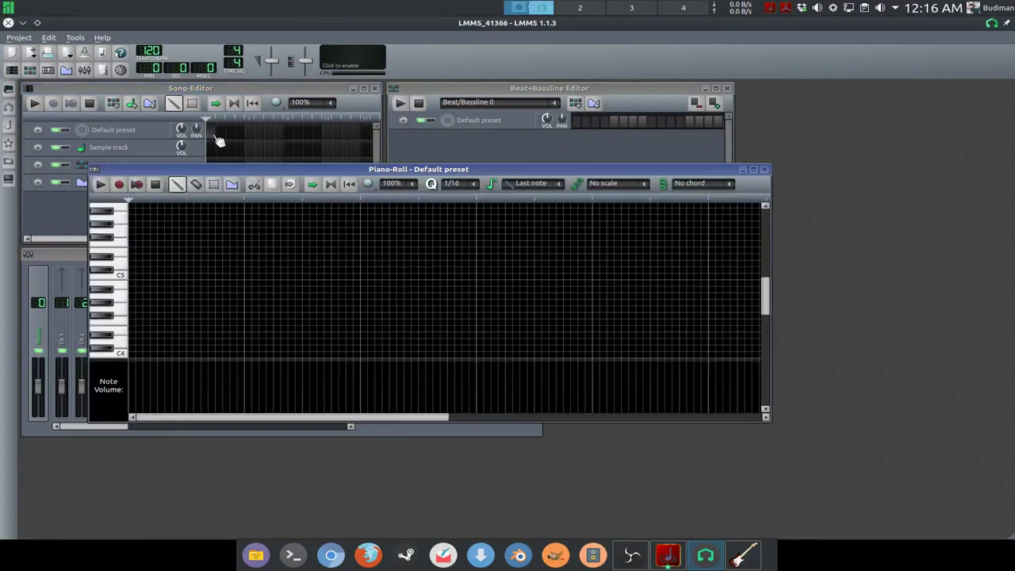
{"action": "left_click", "coordinate": [135, 217]}
{"action": "left_click", "coordinate": [162, 231]}
{"action": "left_click", "coordinate": [196, 256]}
{"action": "left_click", "coordinate": [153, 288]}
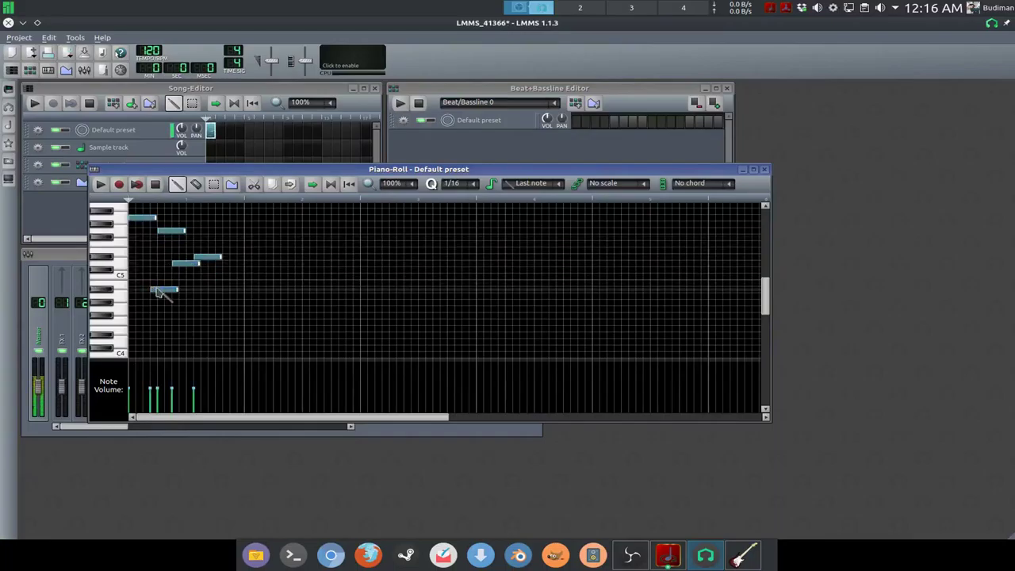
{"action": "left_click", "coordinate": [137, 296]}
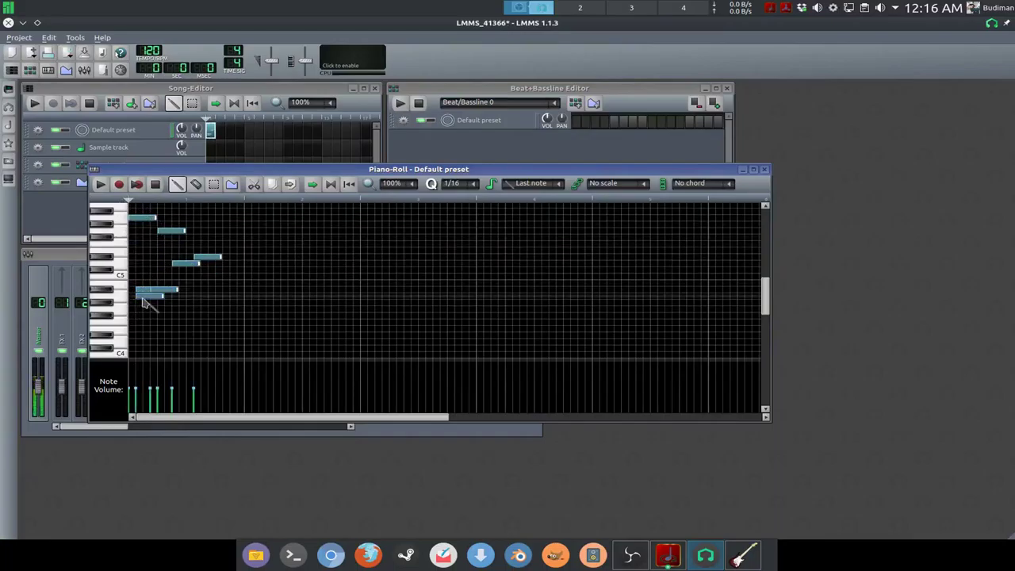
{"action": "left_click", "coordinate": [100, 184]}
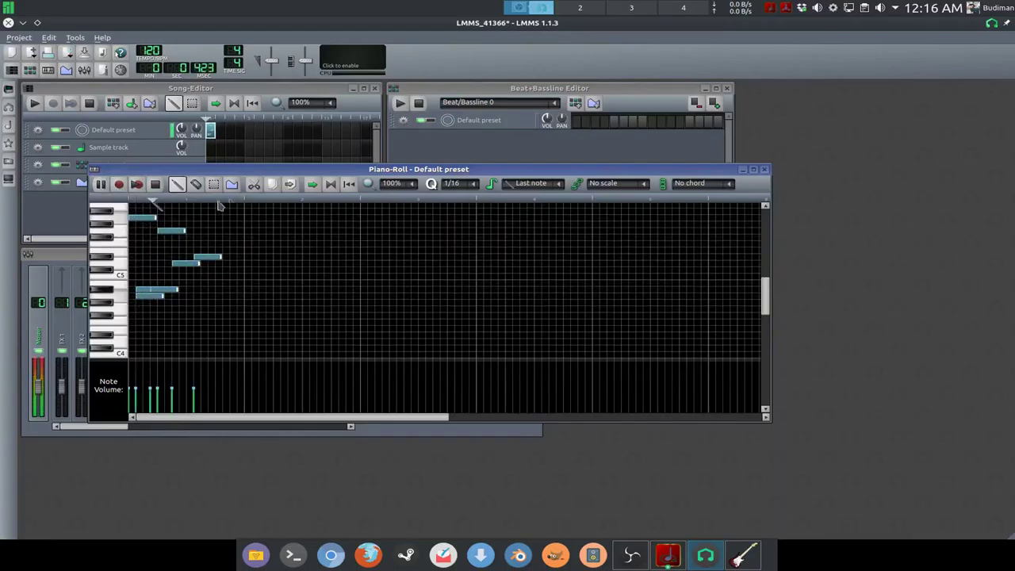
- Minimize the piano roll and bring Claudia's patchbay back to the front
{"action": "left_click", "coordinate": [199, 127]}
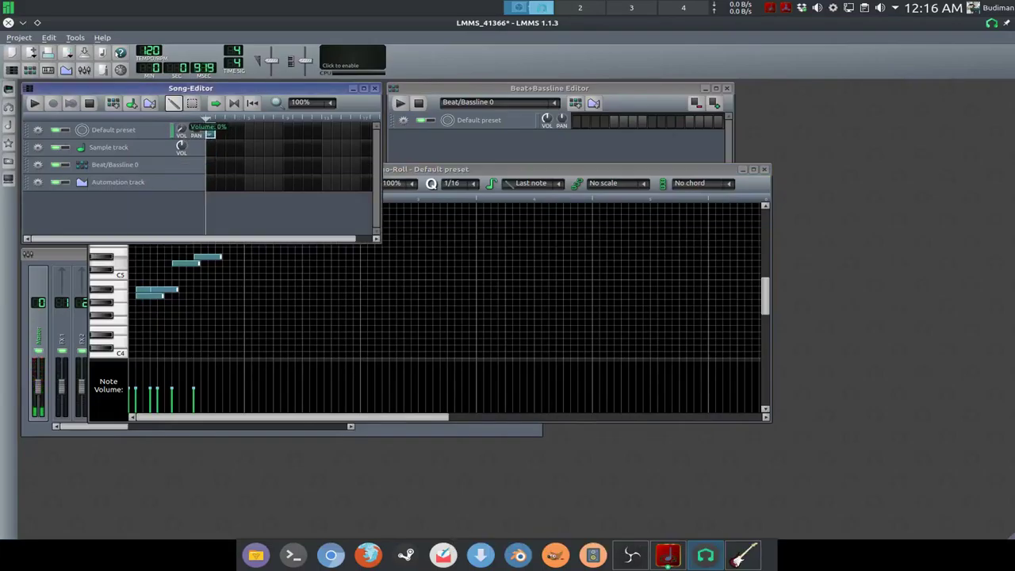
{"action": "left_click", "coordinate": [495, 169]}
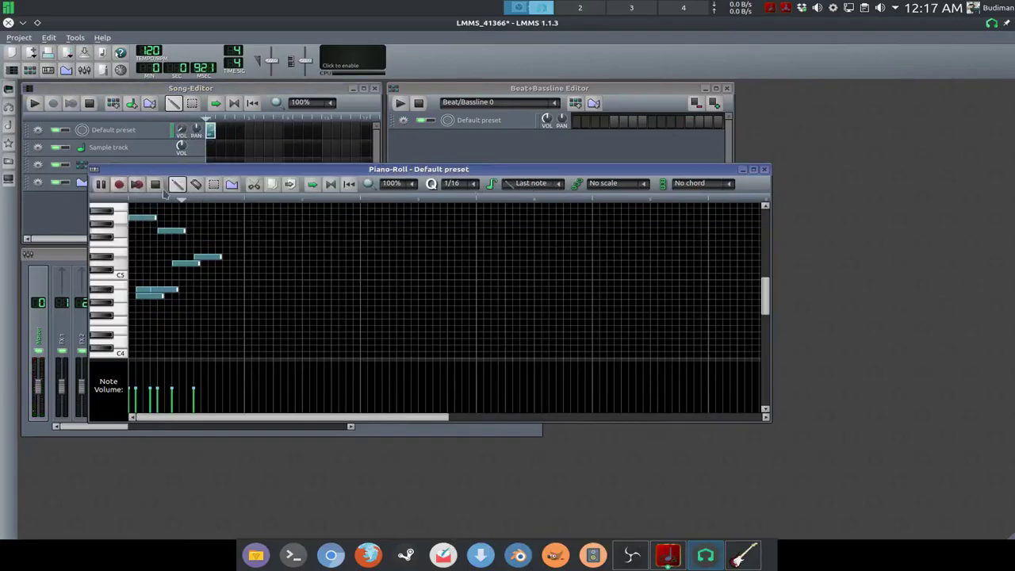
{"action": "left_click", "coordinate": [740, 171]}
{"action": "mouse_move", "coordinate": [669, 554]}
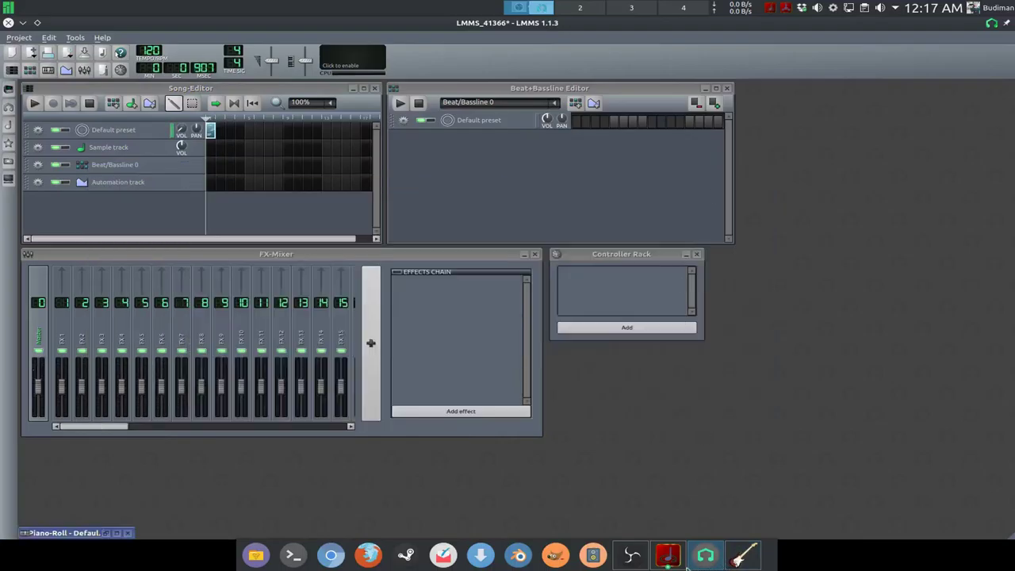
{"action": "left_click", "coordinate": [670, 518]}
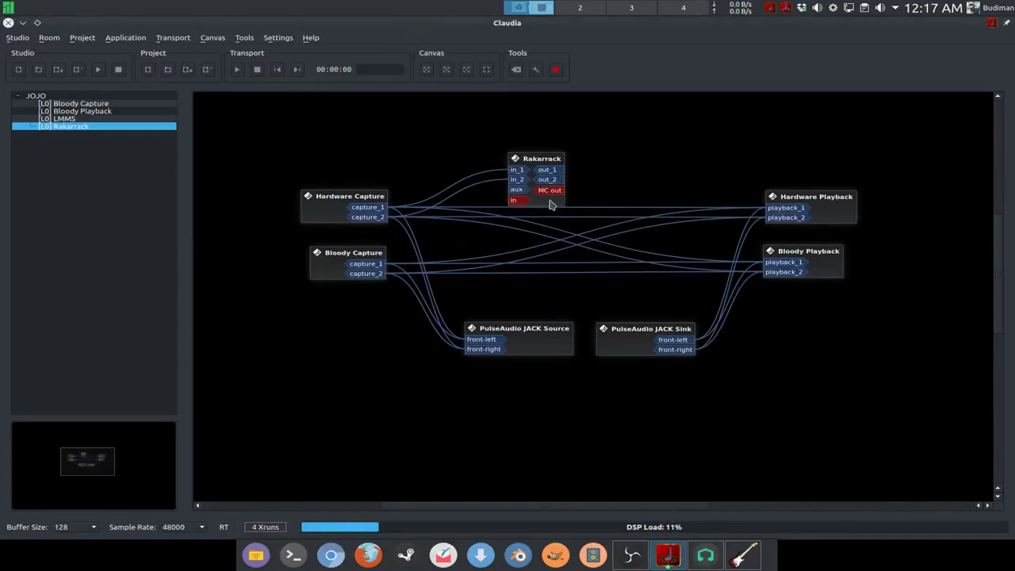
- Connect Rakarrack's output to Hardware Playback in the patchbay
{"action": "left_click_drag", "start_coordinate": [547, 170], "coordinate": [785, 208]}
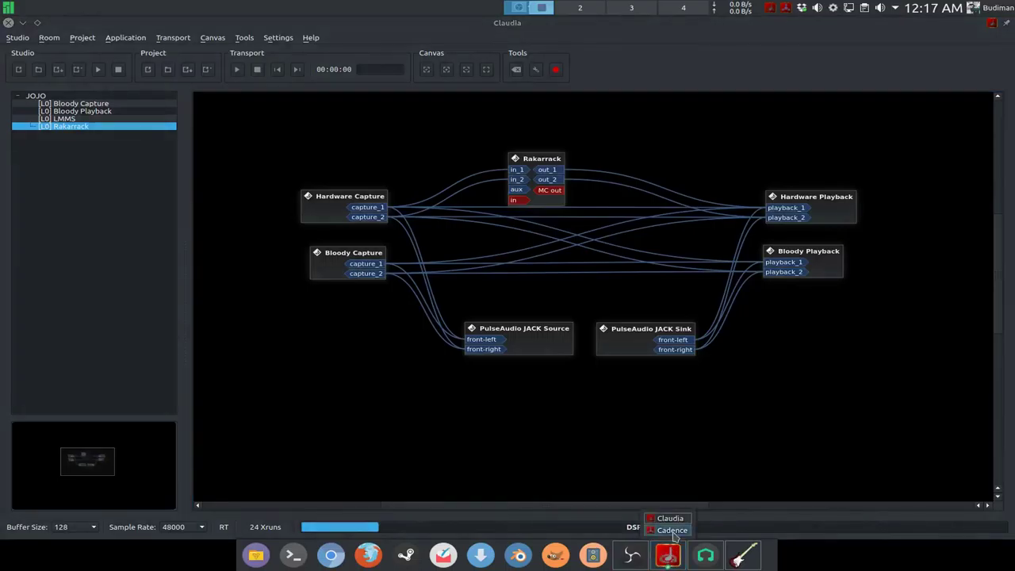
{"action": "left_click", "coordinate": [669, 556]}
{"action": "left_click", "coordinate": [744, 555]}
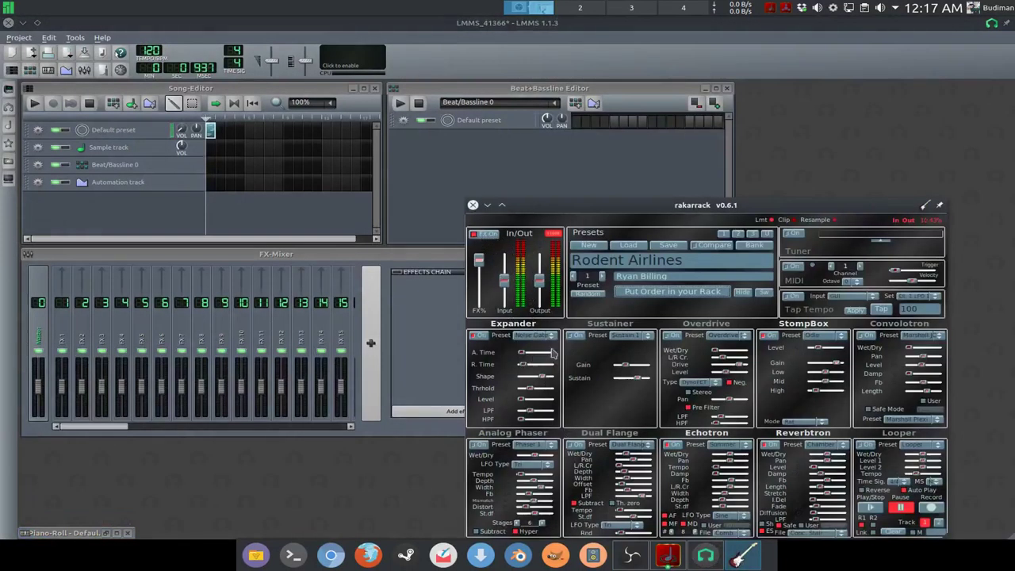
- Switch on the Sustainer, Looper, Dual Flange and Analog Phaser effects in Rakarrack
{"action": "left_click", "coordinate": [578, 336]}
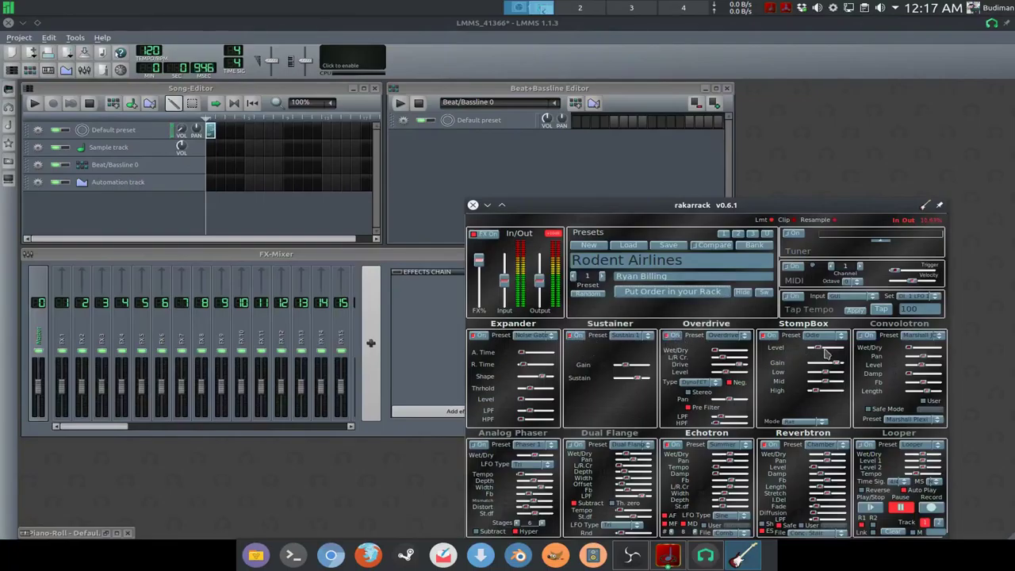
{"action": "left_click", "coordinate": [866, 445]}
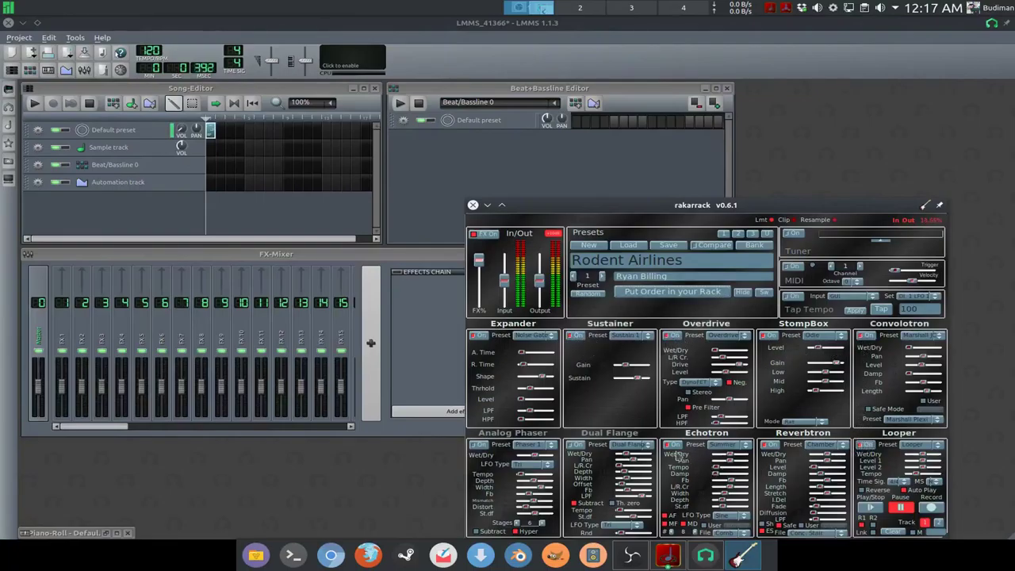
{"action": "left_click", "coordinate": [576, 445]}
{"action": "left_click", "coordinate": [481, 445]}
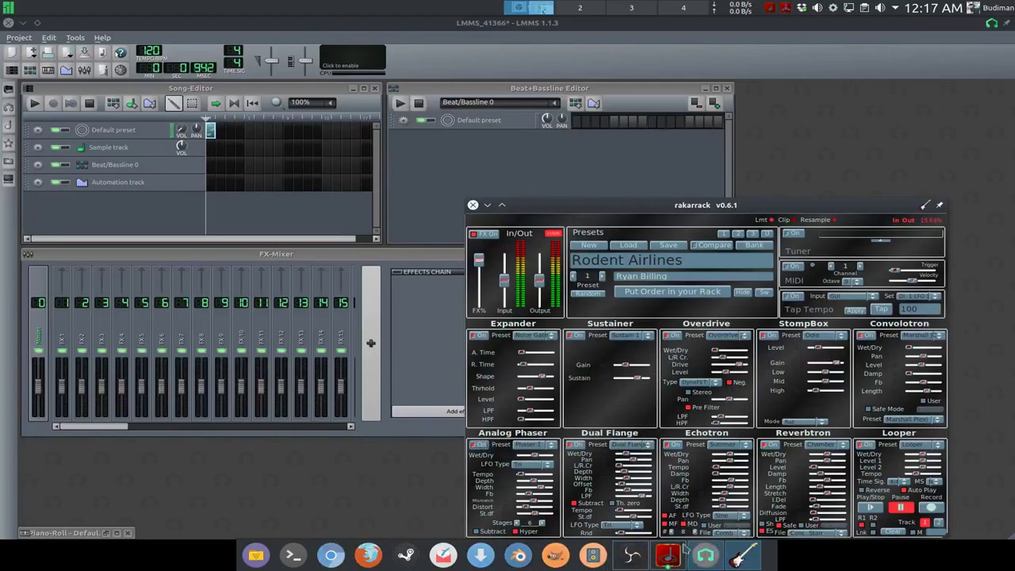
- Check the xrun count in Cadence, close it, and bring Claudia's patchbay forward
{"action": "left_click", "coordinate": [669, 555]}
{"action": "left_click", "coordinate": [675, 531]}
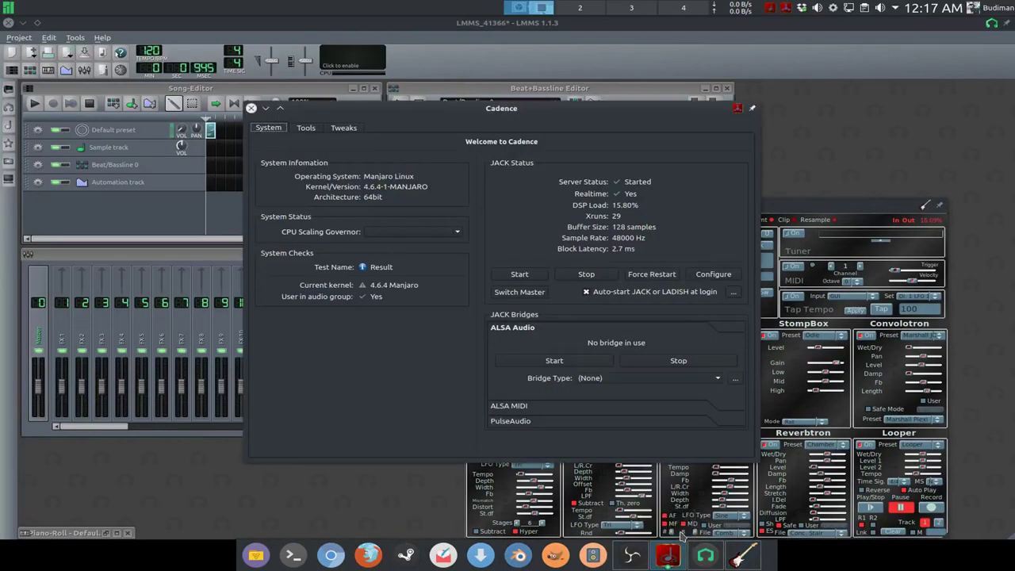
{"action": "left_click", "coordinate": [265, 109]}
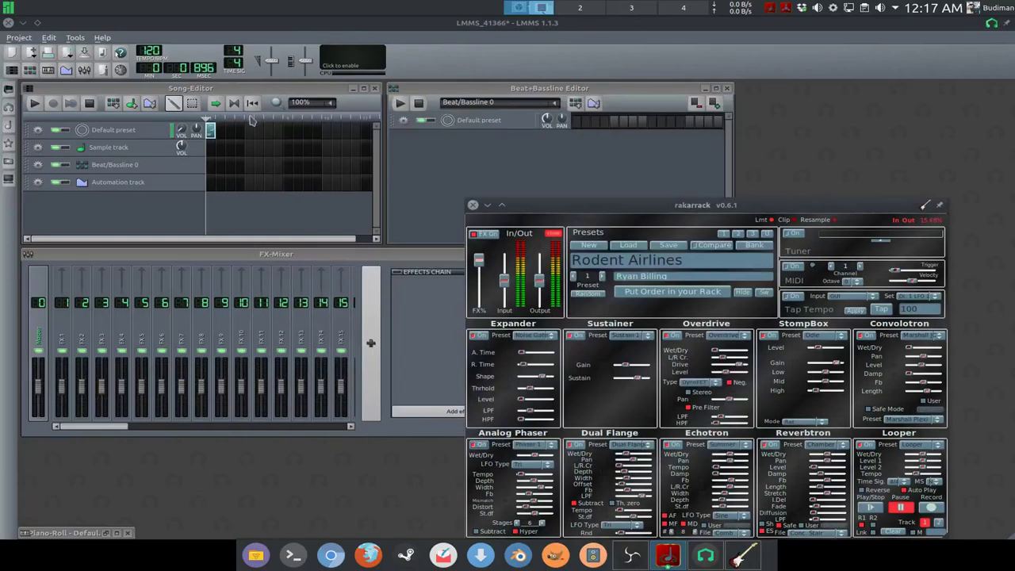
{"action": "left_click", "coordinate": [669, 555]}
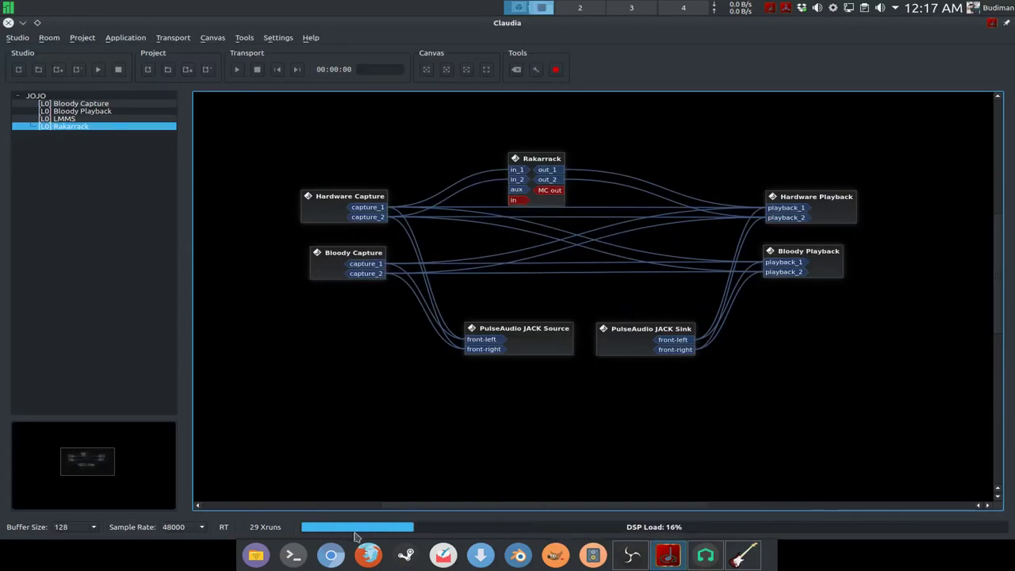
- Launch the phoronix-test-suite pbzip2 benchmark and run top in a second Konsole window
{"action": "left_click", "coordinate": [293, 554]}
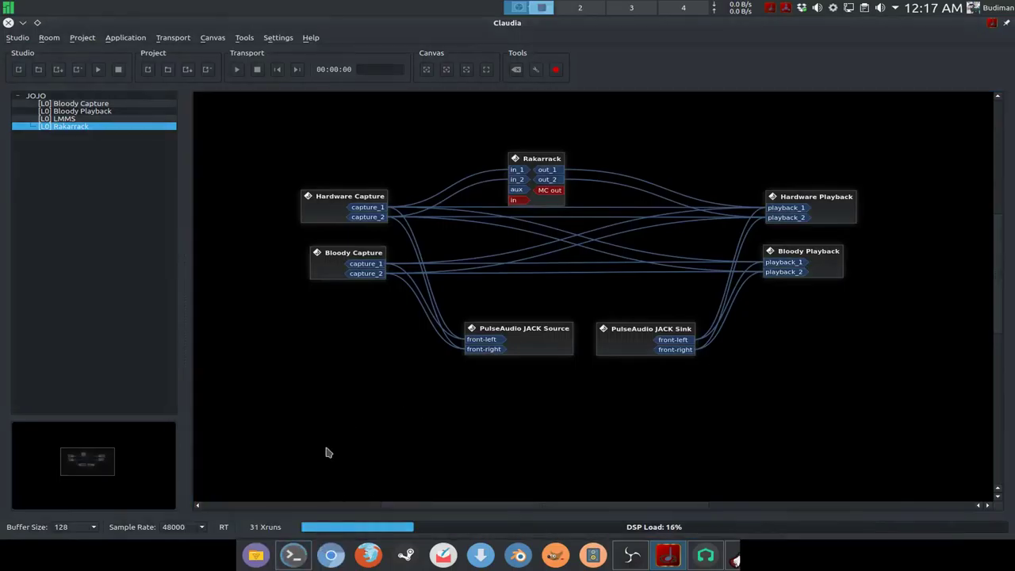
{"action": "type", "text": "phoro"}
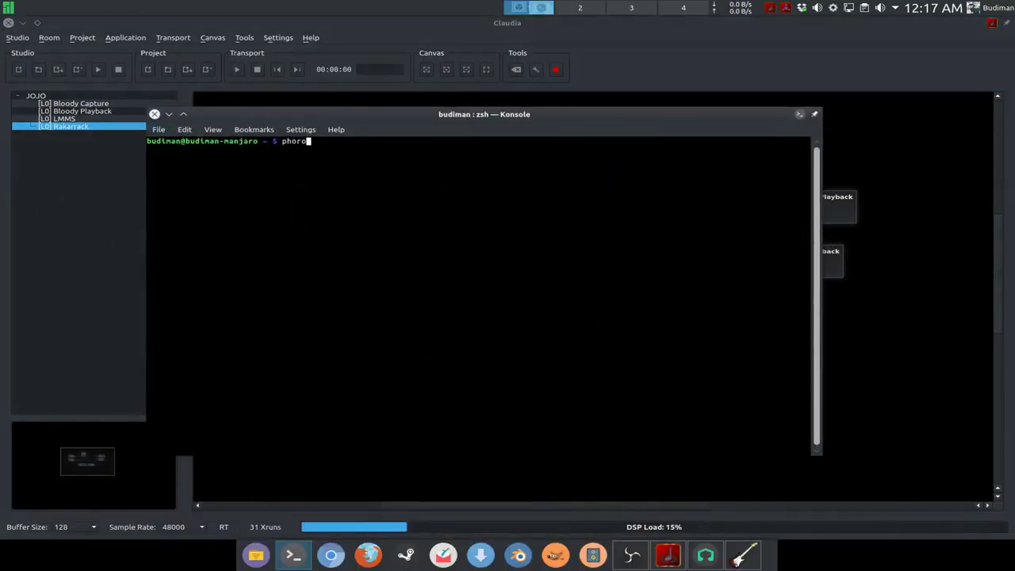
{"action": "type", "text": "nix-test-suite benchmark system/compress-pbzip2"}
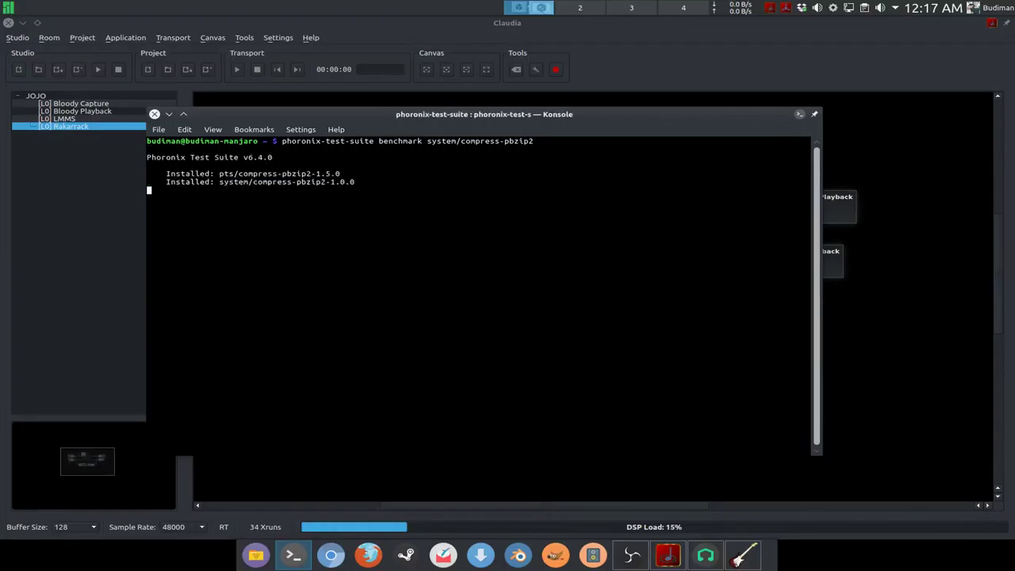
{"action": "key", "text": "ctrl+shift+n"}
{"action": "type", "text": "top"}
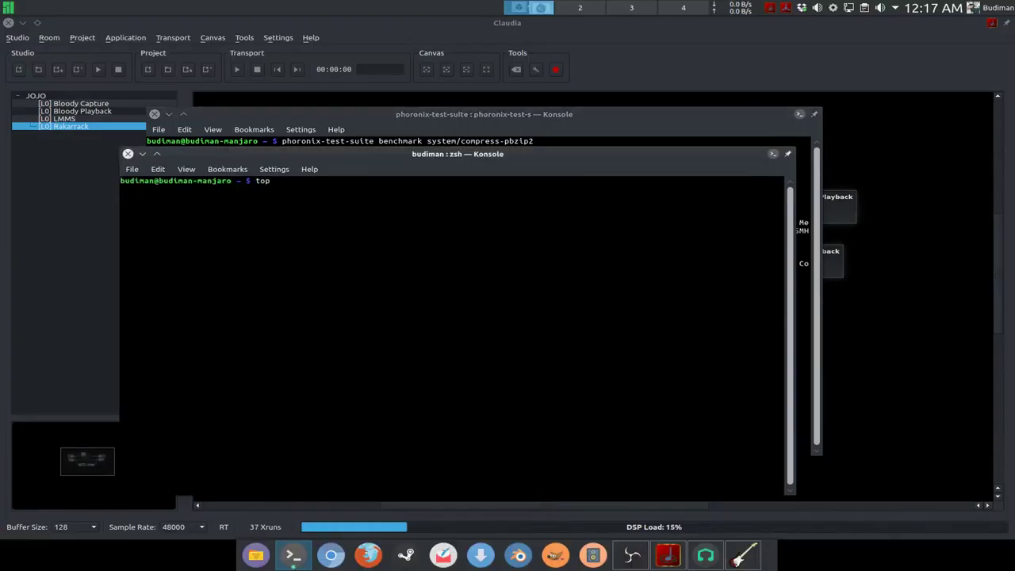
{"action": "key", "text": "Return"}
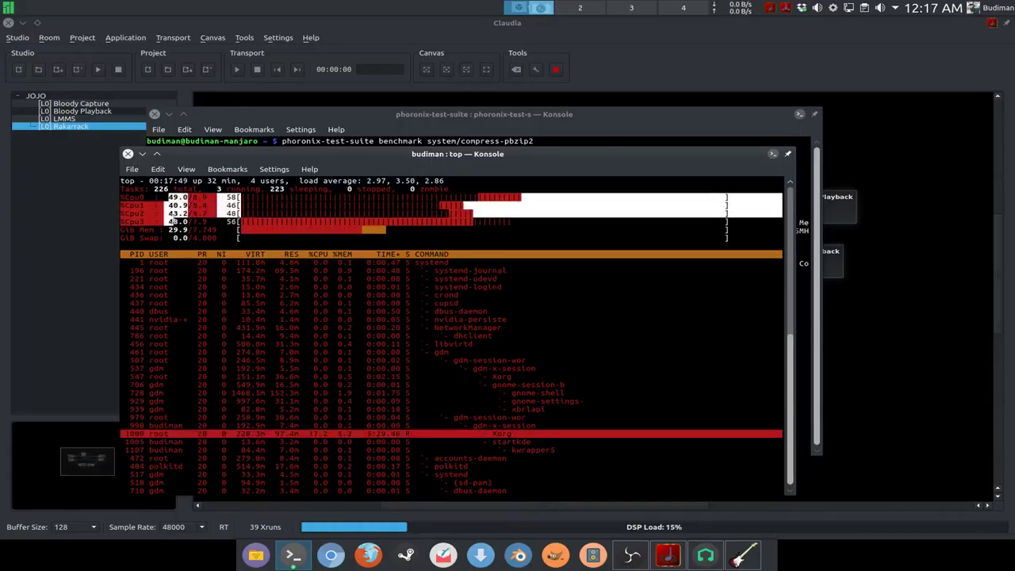
- Start the benchmark without saving results, watch CPU load in top, and check Claudia's 46 xruns
{"action": "left_click_drag", "start_coordinate": [344, 164], "coordinate": [773, 154]}
{"action": "left_click", "coordinate": [451, 280]}
{"action": "type", "text": "n"}
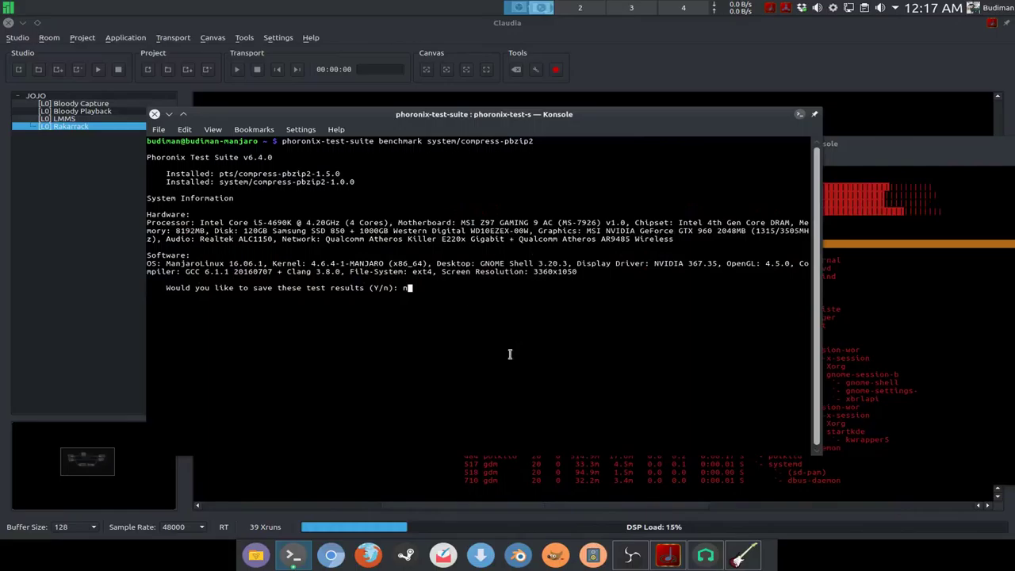
{"action": "key", "text": "Return"}
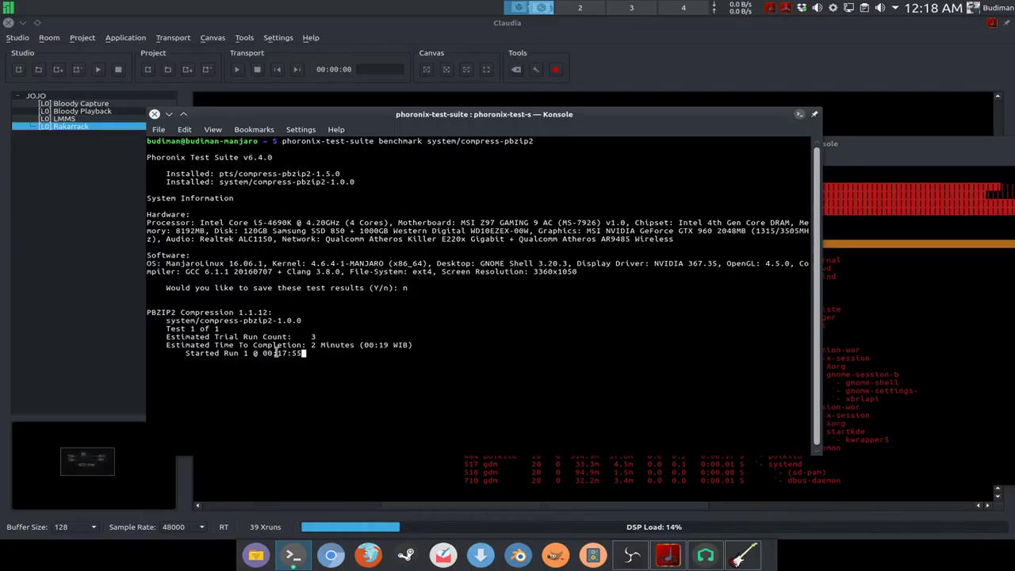
{"action": "left_click", "coordinate": [865, 305]}
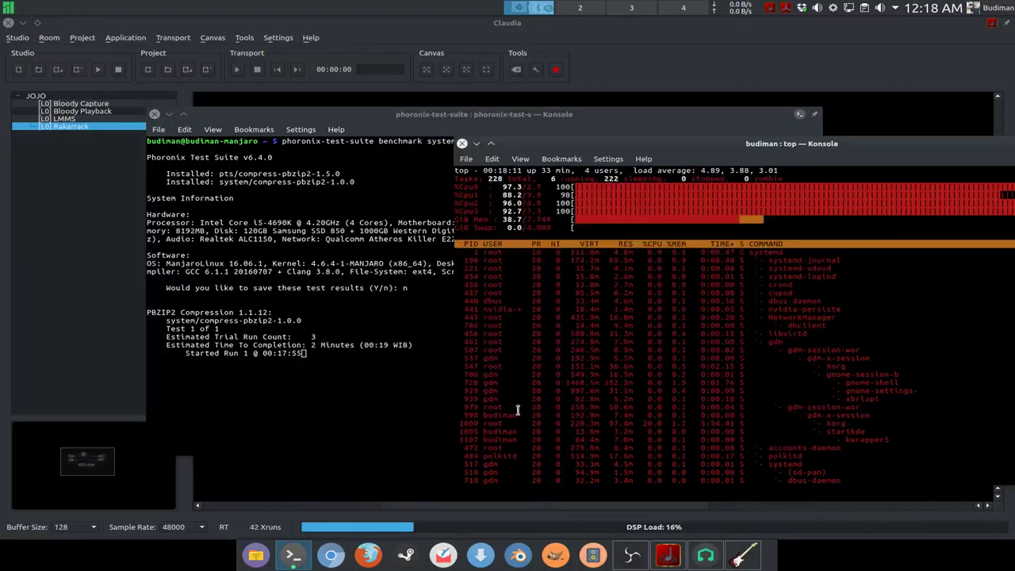
{"action": "left_click", "coordinate": [275, 528]}
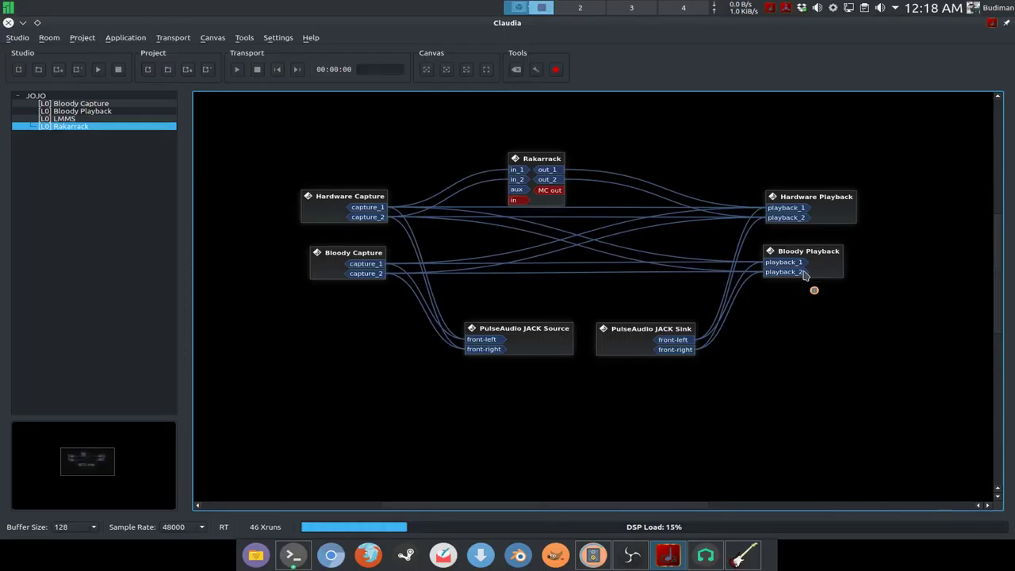
- Bring the phoronix-test-suite benchmark terminal back up, then close the music player
{"action": "left_click", "coordinate": [294, 554]}
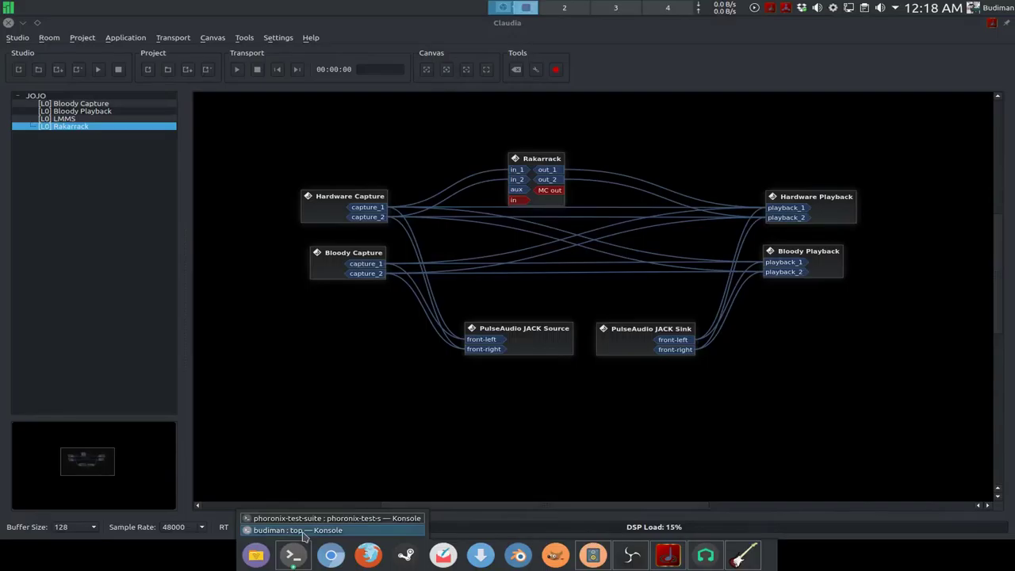
{"action": "left_click", "coordinate": [333, 517]}
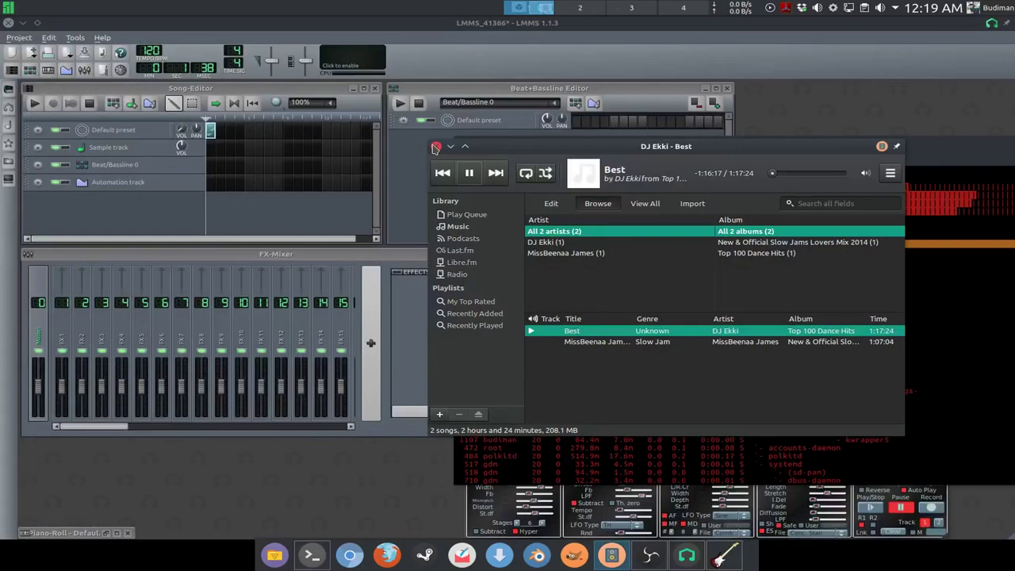
{"action": "left_click", "coordinate": [435, 147]}
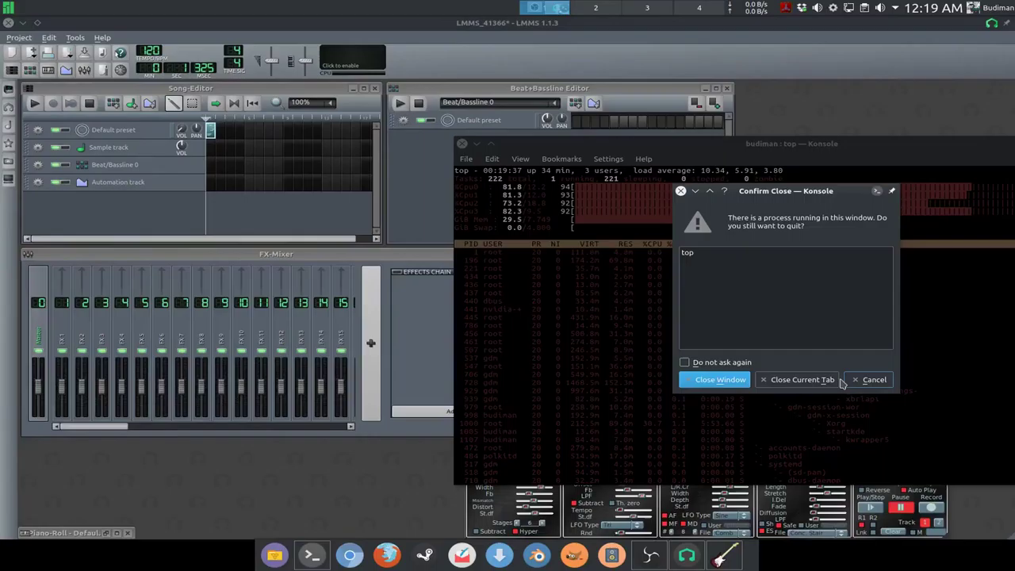
- Close the terminal despite its running process, then quit LMMS and discard the unsaved project
{"action": "left_click", "coordinate": [837, 380]}
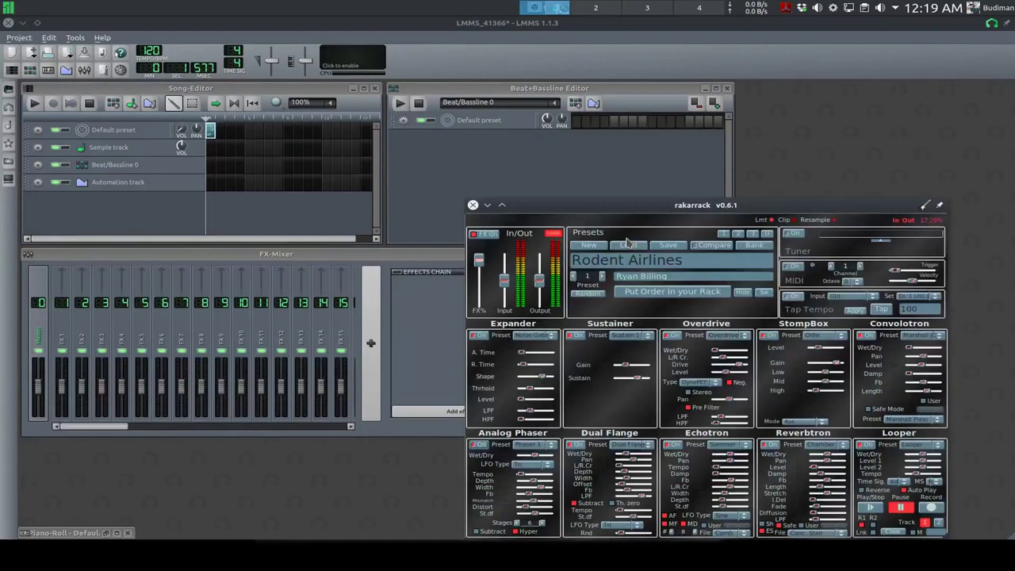
{"action": "key", "text": "ctrl+q"}
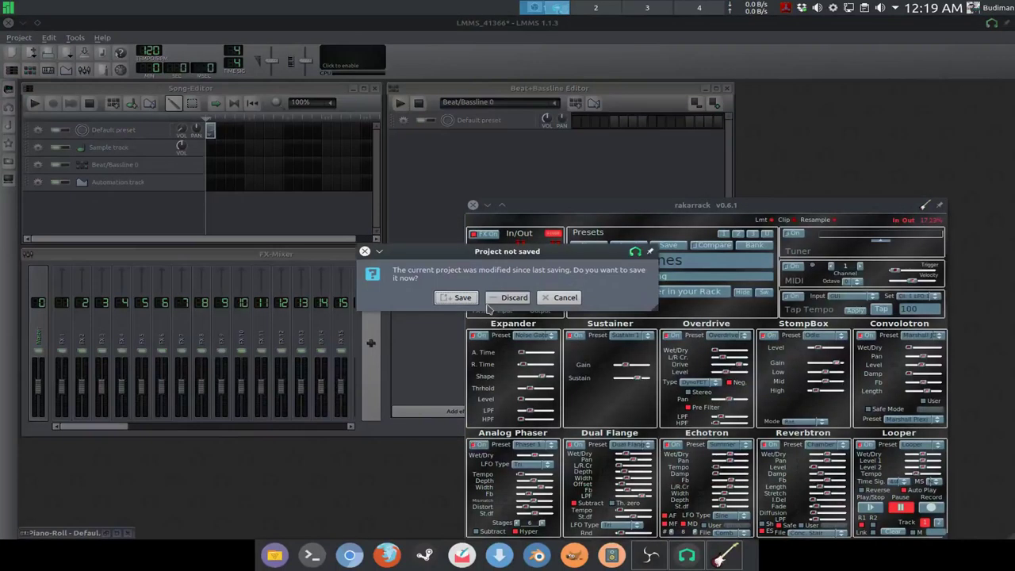
{"action": "left_click", "coordinate": [488, 303]}
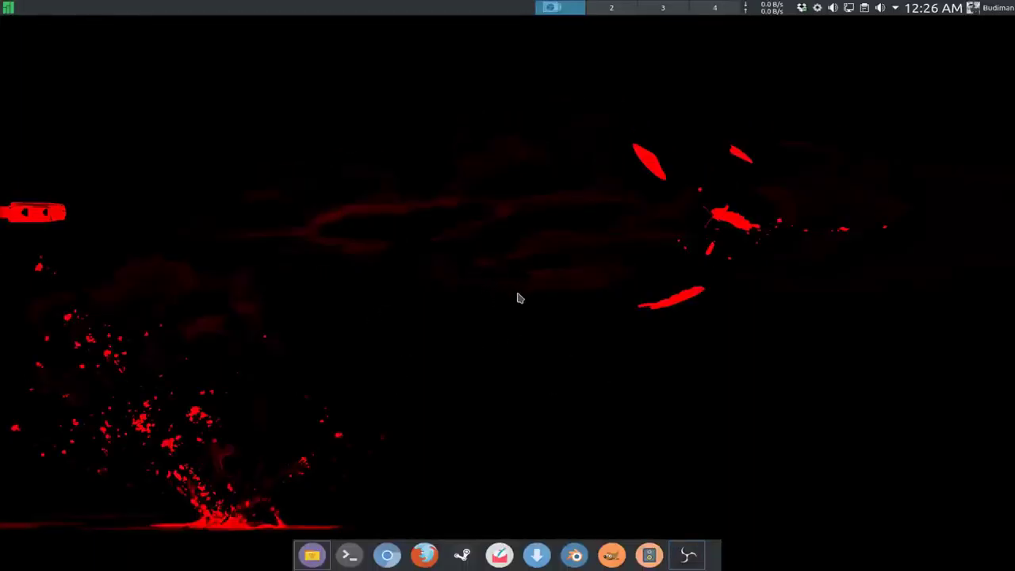
- In a new terminal, run inxi -Fx and uname -a to report system and kernel details
{"action": "key", "text": "ctrl+alt+t"}
{"action": "type", "text": "inxi -Fx"}
{"action": "key", "text": "Return"}
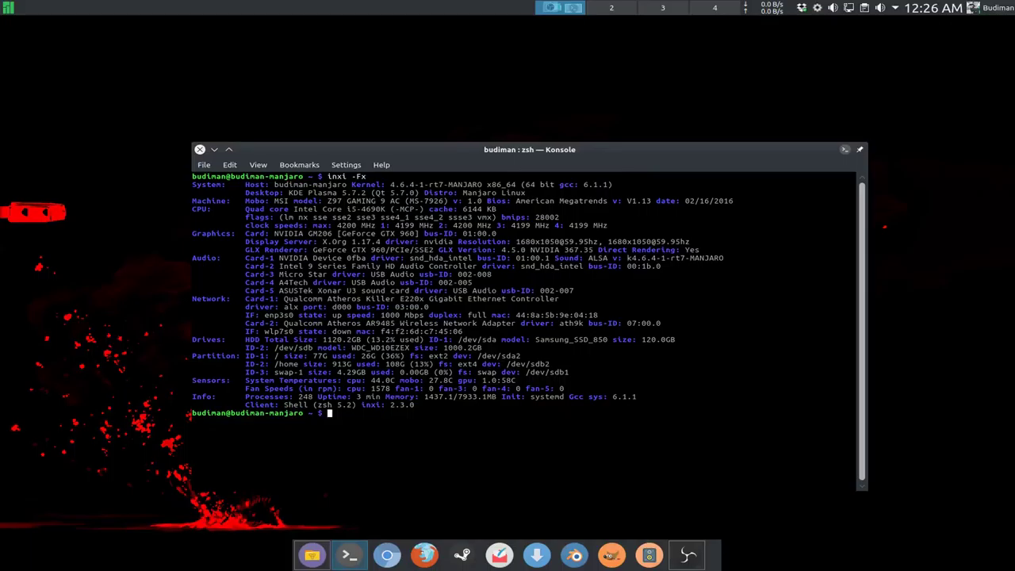
{"action": "type", "text": "uname -a"}
{"action": "key", "text": "Return"}
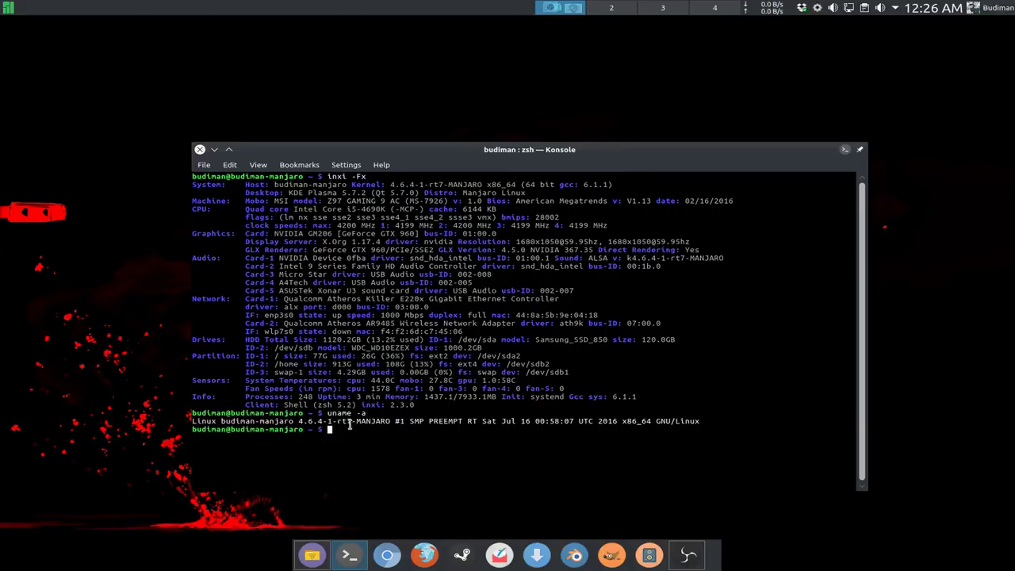
- Highlight the rt7 kernel tag, then launch Claudia from Cadence's Tools tab
{"action": "left_click_drag", "start_coordinate": [352, 422], "coordinate": [332, 422]}
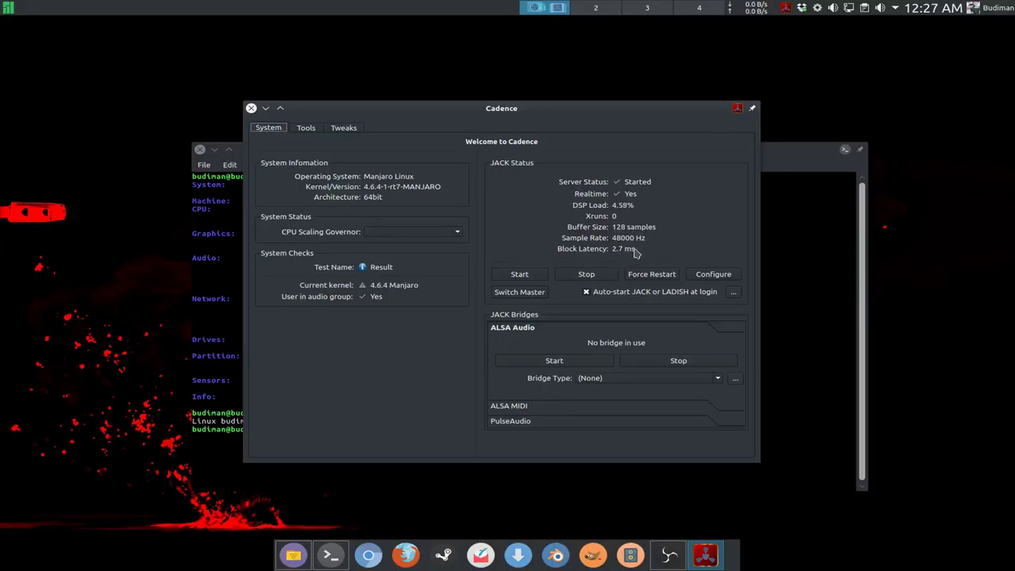
{"action": "left_click", "coordinate": [306, 129]}
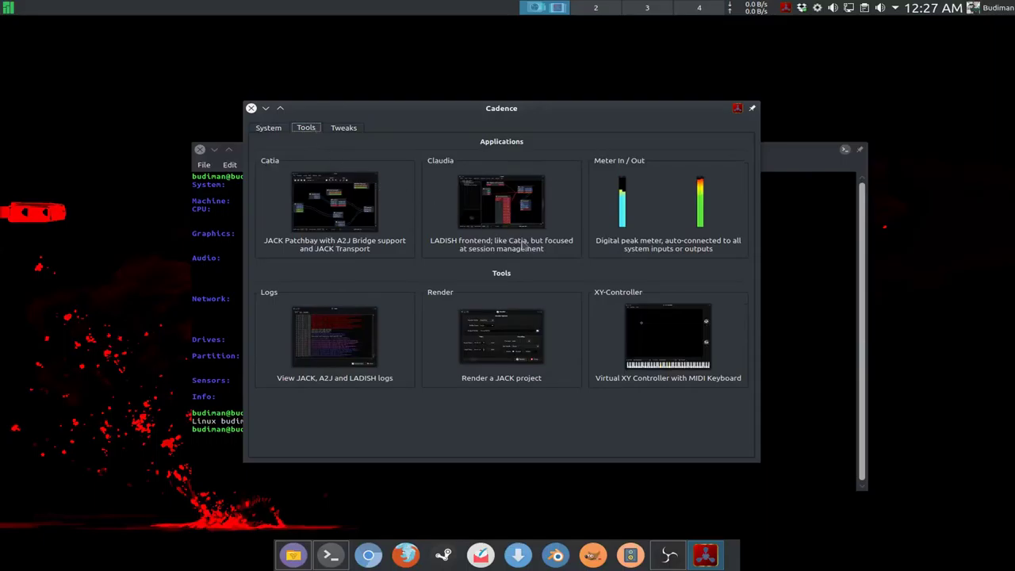
{"action": "left_click", "coordinate": [517, 215]}
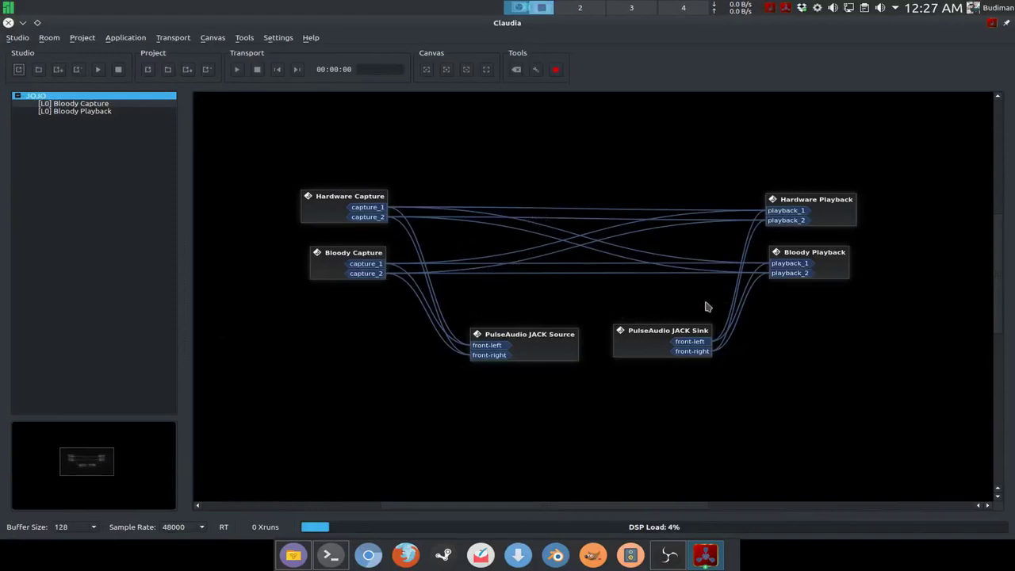
- Add LMMS to the JOJO studio through Claudia's application launcher
{"action": "left_click", "coordinate": [134, 40]}
{"action": "left_click", "coordinate": [282, 212]}
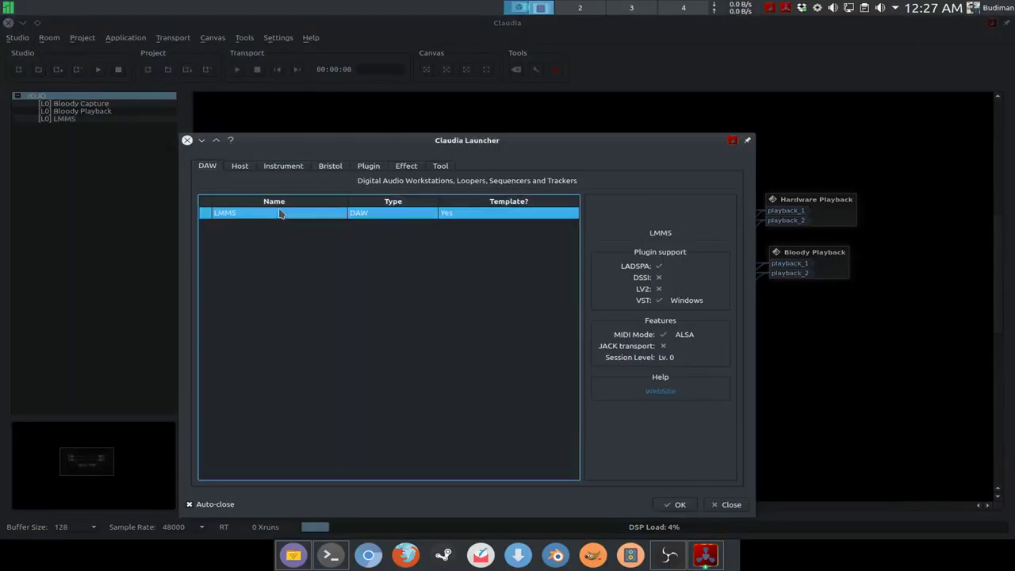
{"action": "left_click", "coordinate": [673, 505]}
{"action": "mouse_move", "coordinate": [687, 555]}
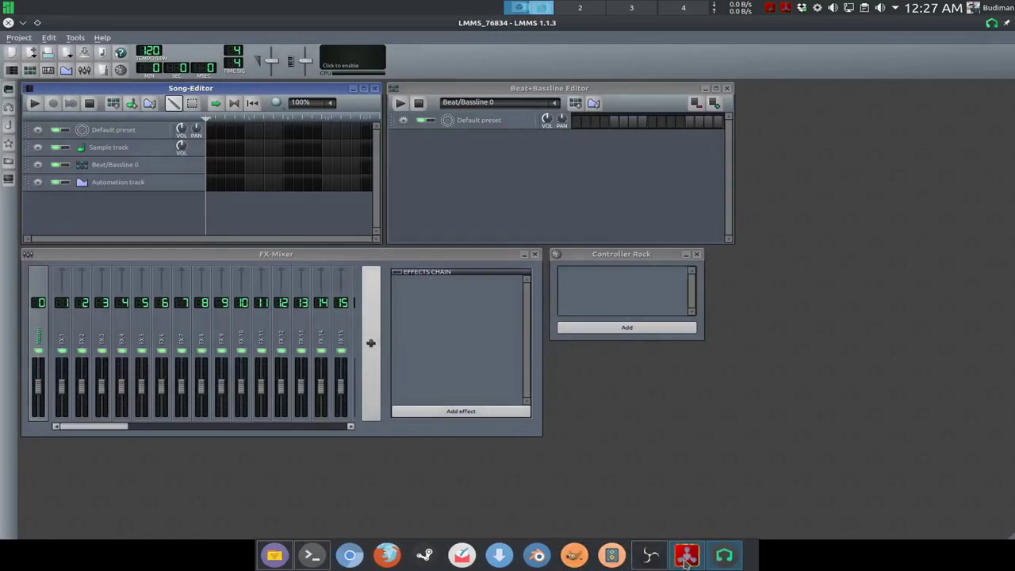
{"action": "left_click", "coordinate": [688, 529]}
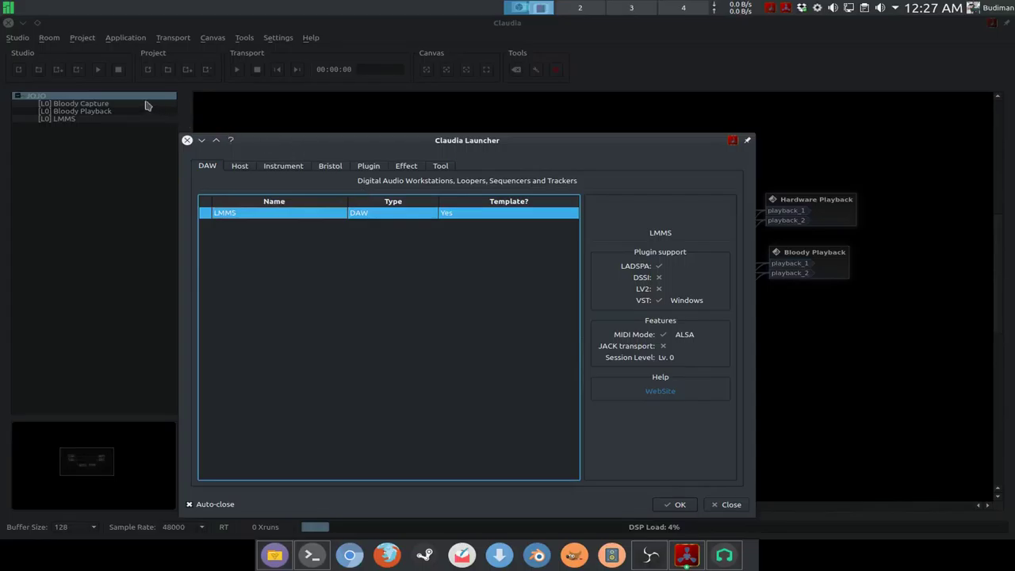
- Launch Rakarrack from the launcher's Effect list and move its window off the patchbay
{"action": "left_click", "coordinate": [408, 166]}
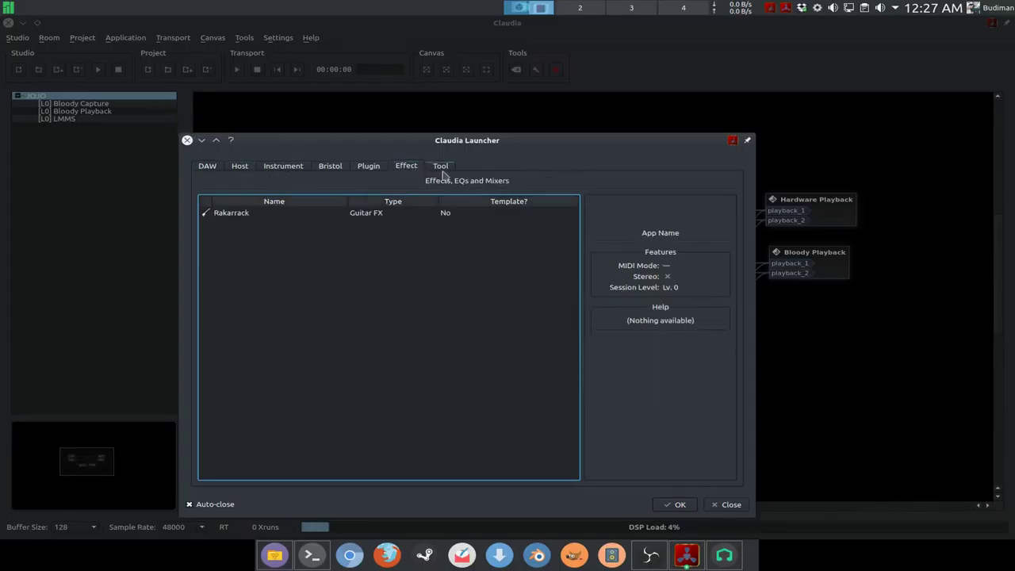
{"action": "double_click", "coordinate": [409, 215]}
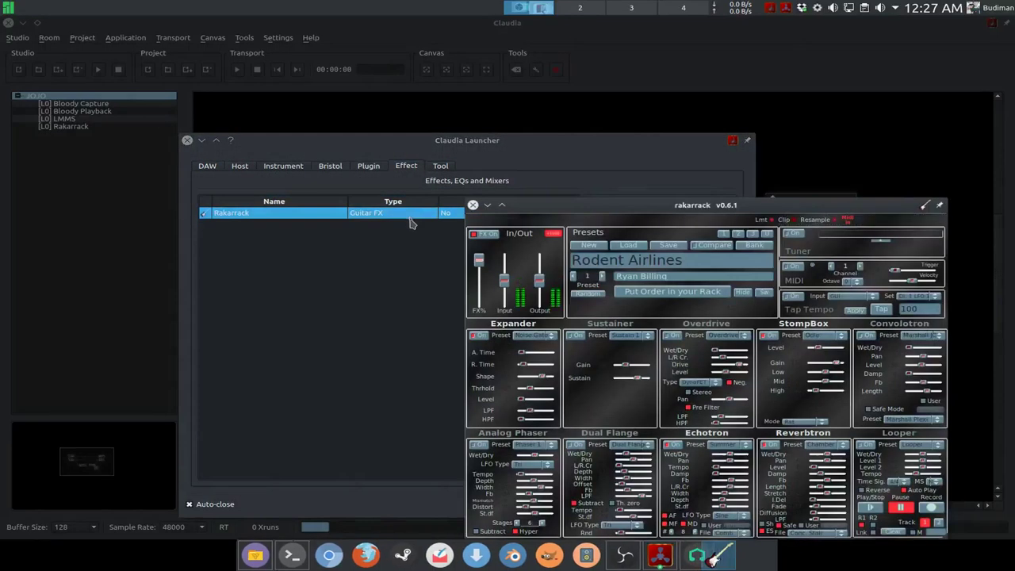
{"action": "left_click", "coordinate": [188, 141]}
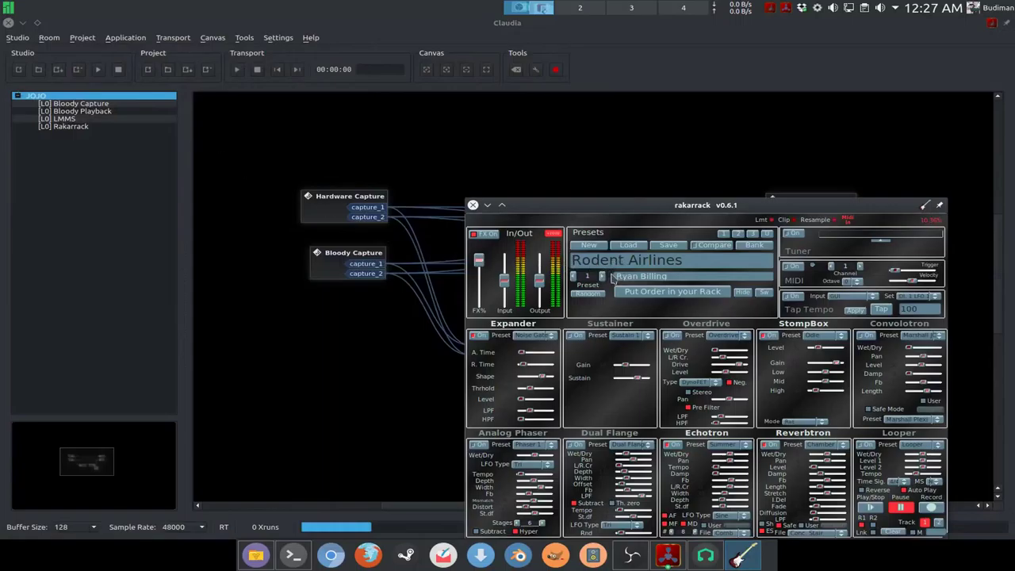
{"action": "mouse_move", "coordinate": [601, 209]}
{"action": "left_mouse_down"}
{"action": "mouse_move", "coordinate": [216, 318]}
{"action": "mouse_move", "coordinate": [732, 447]}
{"action": "left_mouse_up"}
{"action": "mouse_move", "coordinate": [722, 366]}
{"action": "left_mouse_down"}
{"action": "mouse_move", "coordinate": [564, 199]}
{"action": "mouse_move", "coordinate": [528, 119]}
{"action": "left_mouse_up"}
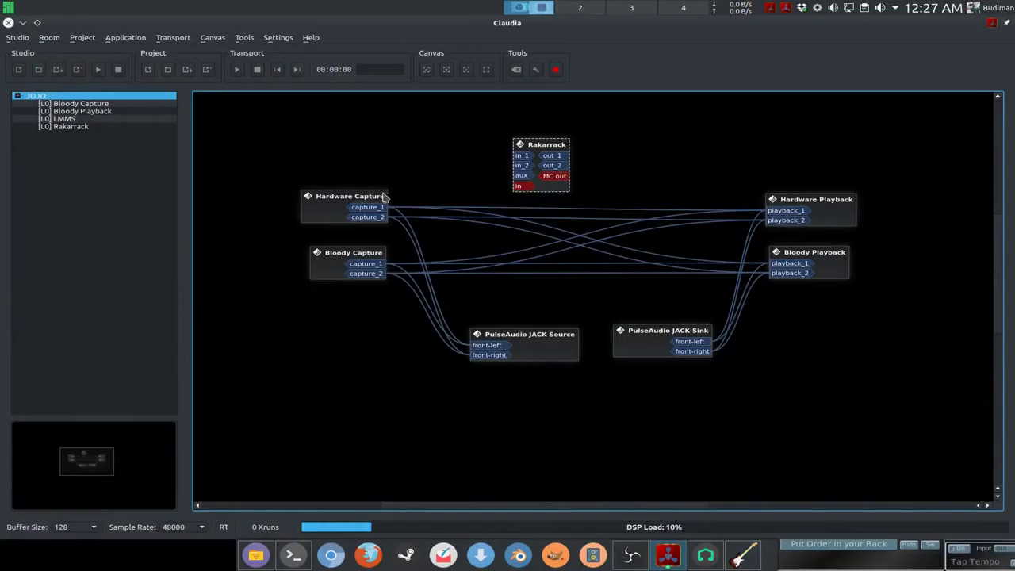
- Wire Hardware Capture capture_1 to Rakarrack in_1 and centre the Rakarrack rack window
{"action": "mouse_move", "coordinate": [521, 156]}
{"action": "left_mouse_down"}
{"action": "mouse_move", "coordinate": [381, 207]}
{"action": "mouse_move", "coordinate": [521, 165]}
{"action": "left_mouse_up"}
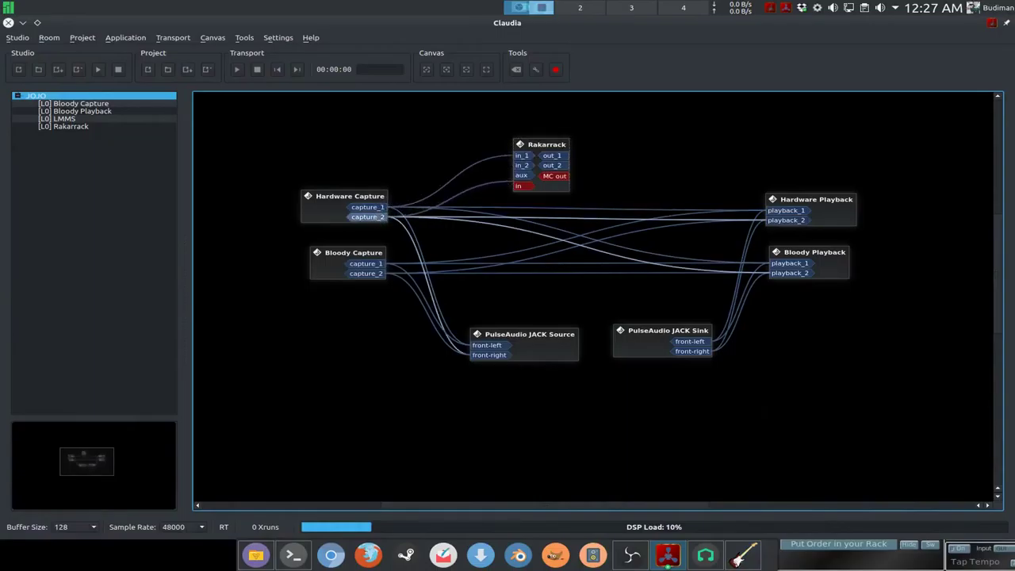
{"action": "left_click", "coordinate": [879, 543]}
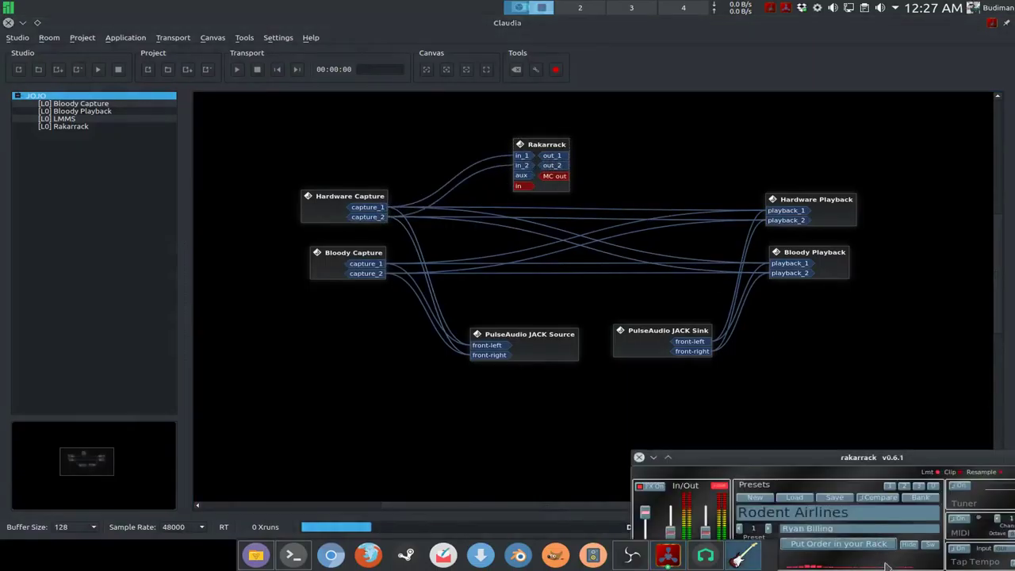
{"action": "left_click_drag", "start_coordinate": [638, 457], "coordinate": [373, 143]}
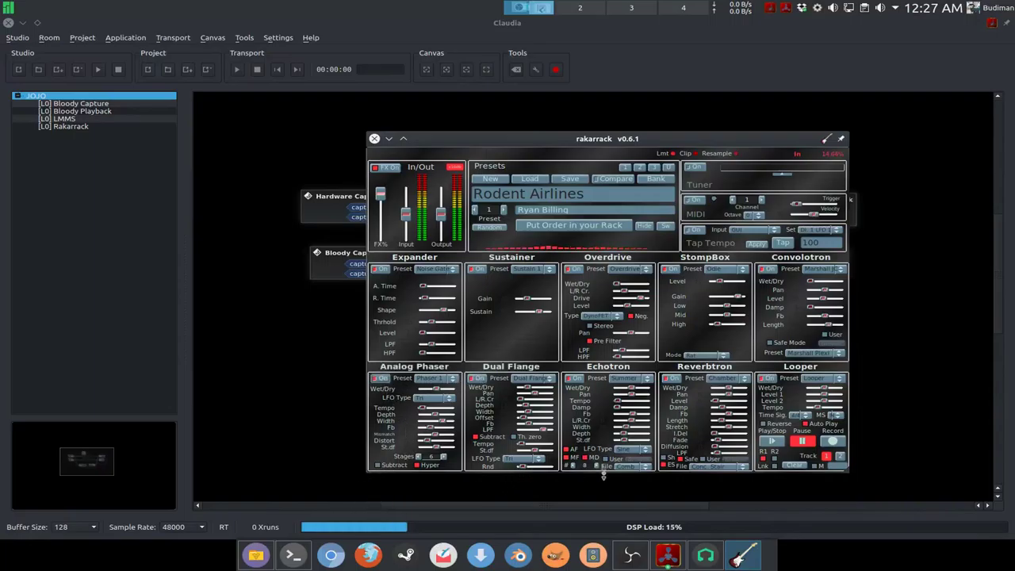
- Open the Default preset clip in the Piano-Roll and place thirteen scattered melody notes
{"action": "left_click", "coordinate": [706, 555]}
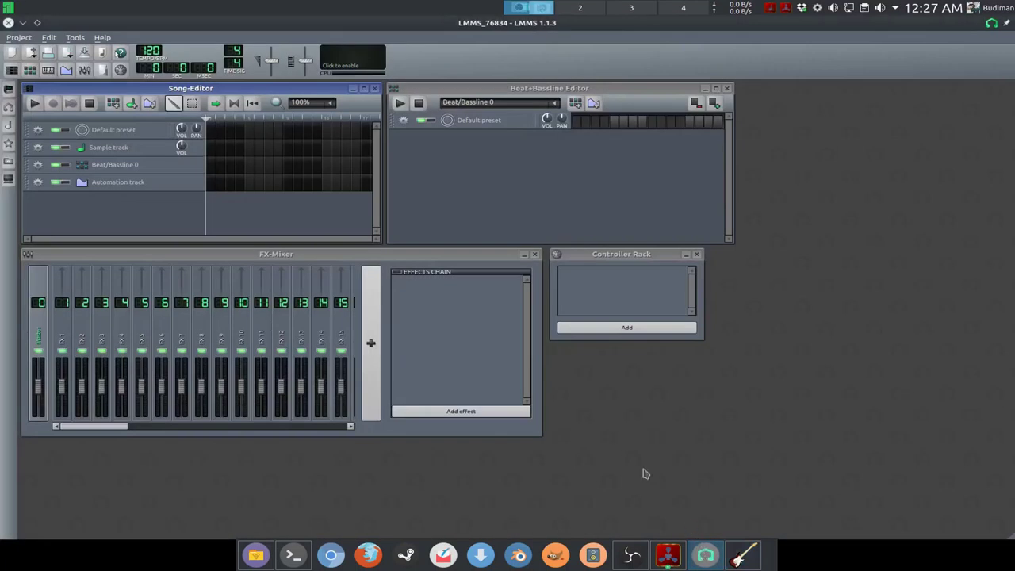
{"action": "double_click", "coordinate": [214, 139]}
{"action": "left_click", "coordinate": [158, 238]}
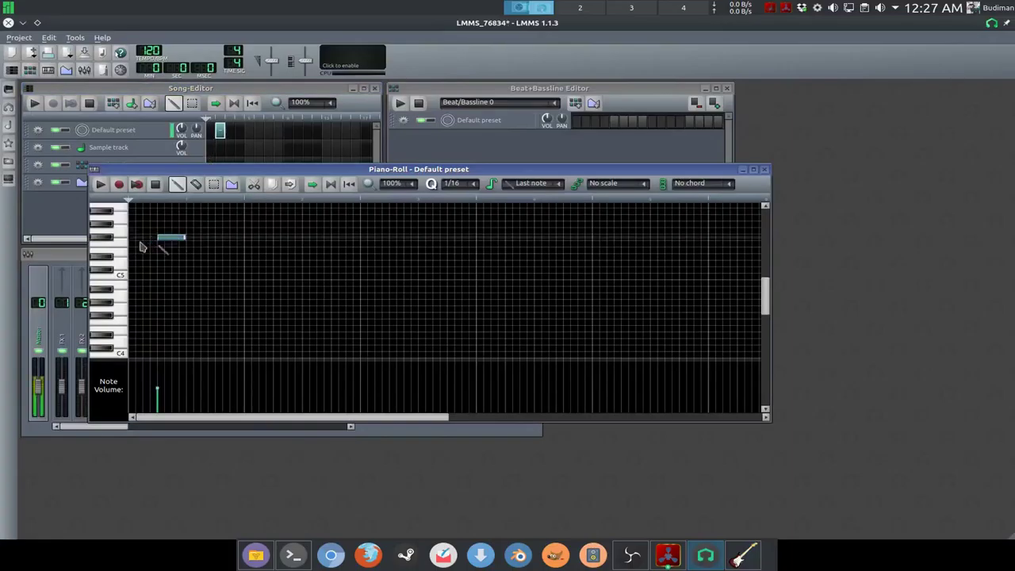
{"action": "left_click", "coordinate": [145, 283]}
{"action": "left_click", "coordinate": [151, 334]}
{"action": "left_click", "coordinate": [203, 322]}
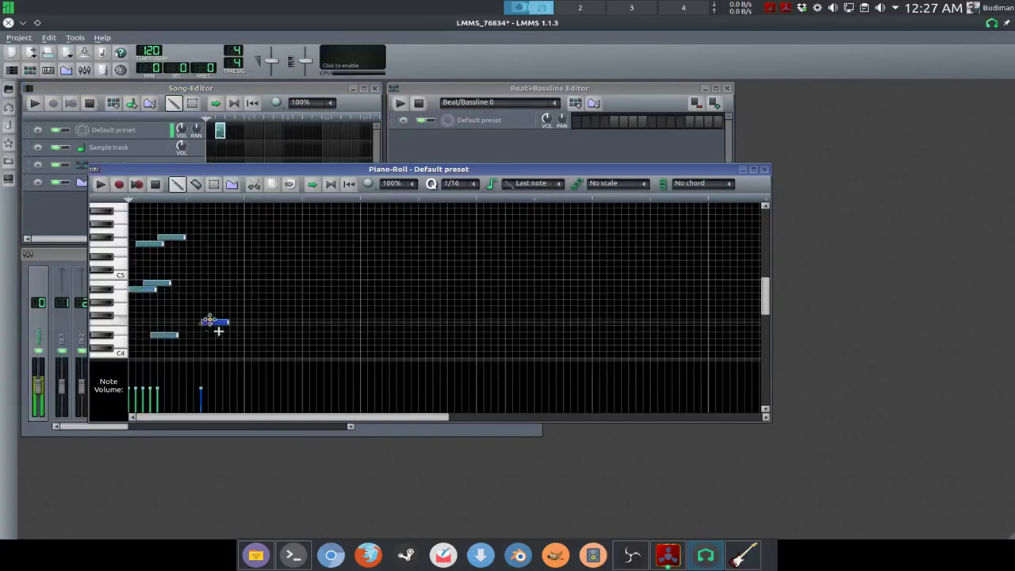
{"action": "left_click", "coordinate": [214, 224]}
{"action": "left_click", "coordinate": [250, 210]}
{"action": "left_click", "coordinate": [294, 223]}
{"action": "left_click", "coordinate": [228, 276]}
{"action": "left_click", "coordinate": [366, 276]}
{"action": "left_click", "coordinate": [329, 302]}
{"action": "left_click", "coordinate": [278, 243]}
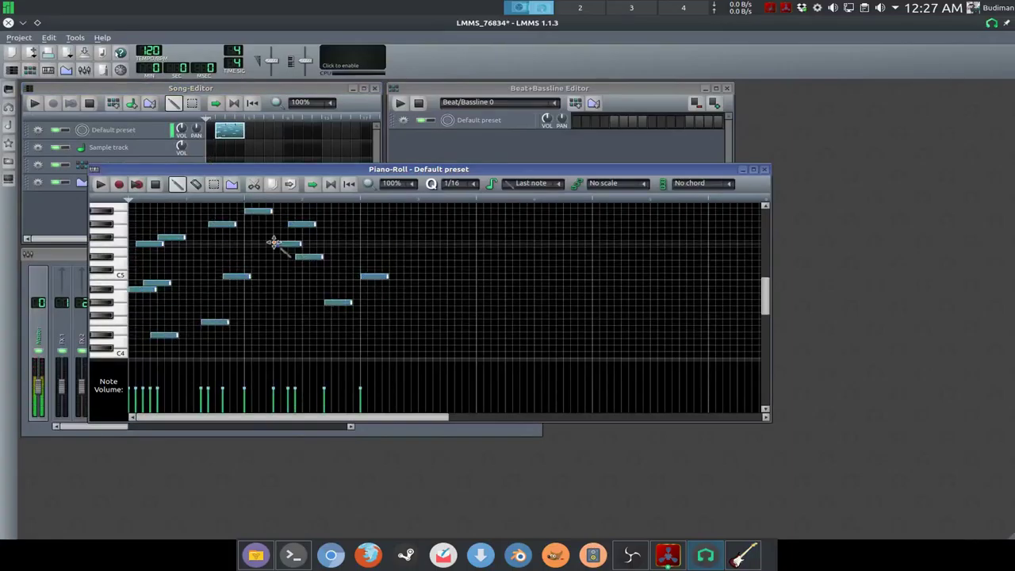
{"action": "left_click", "coordinate": [302, 256]}
{"action": "left_click", "coordinate": [250, 256]}
- Play the melody back, turn the Default preset track's volume down, and close the Piano-Roll
{"action": "left_click", "coordinate": [101, 184]}
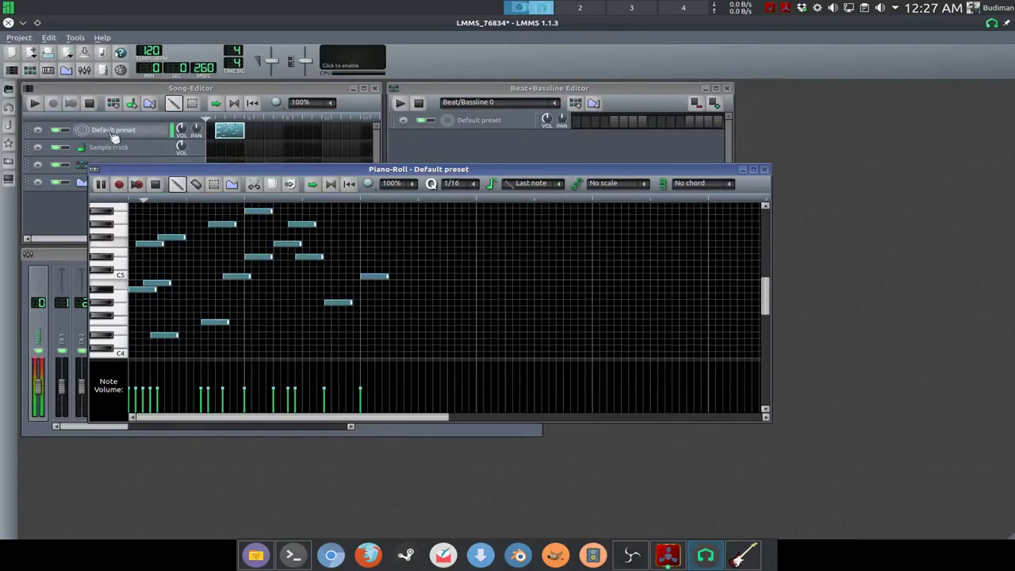
{"action": "left_click_drag", "start_coordinate": [181, 128], "coordinate": [181, 167]}
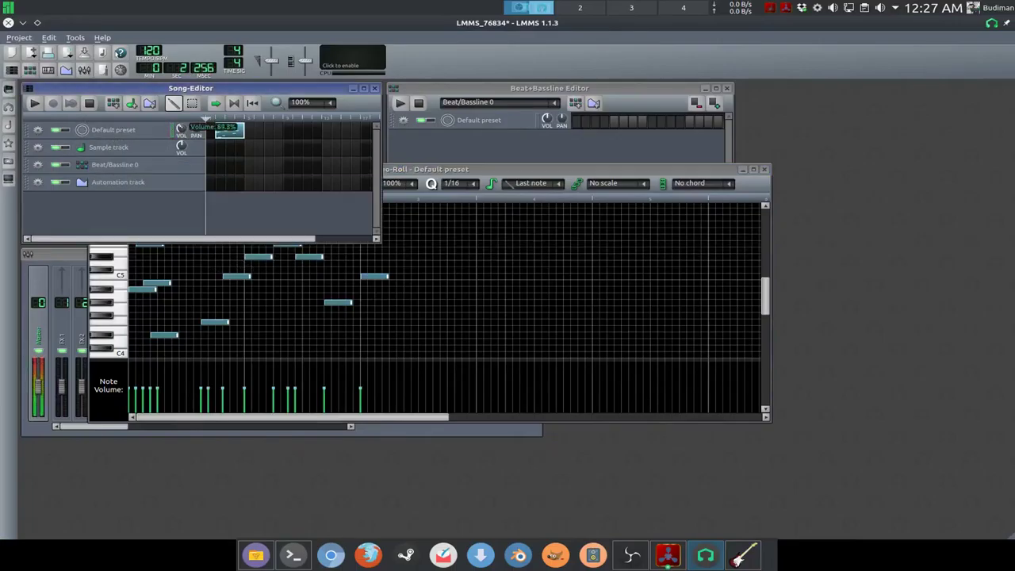
{"action": "left_click", "coordinate": [468, 175]}
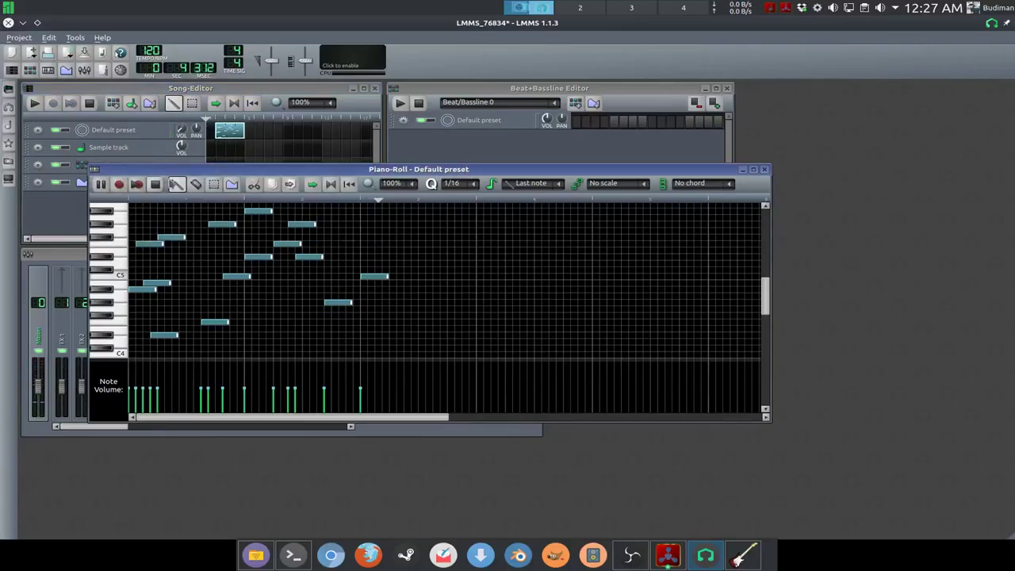
{"action": "left_click", "coordinate": [766, 171]}
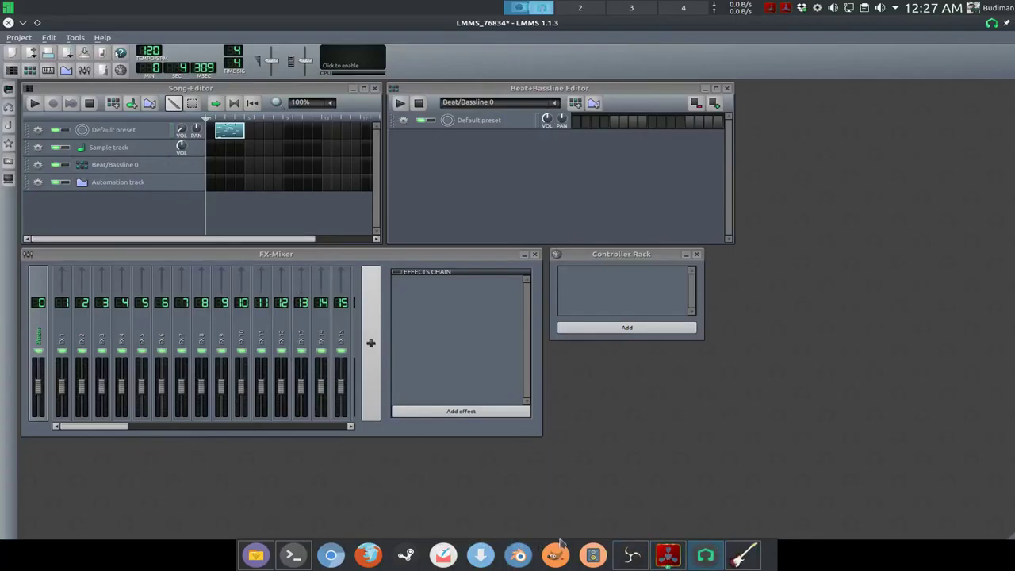
{"action": "left_click", "coordinate": [603, 559]}
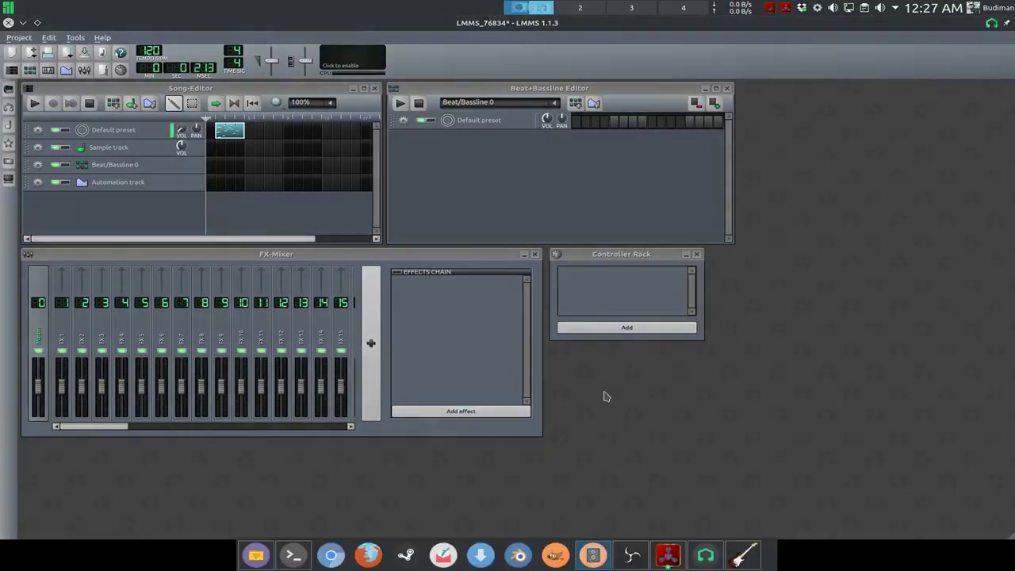
- Play 'Best' by DJ Ekki, minimize the player, and bring Claudia and the terminal forward
{"action": "left_click", "coordinate": [474, 173]}
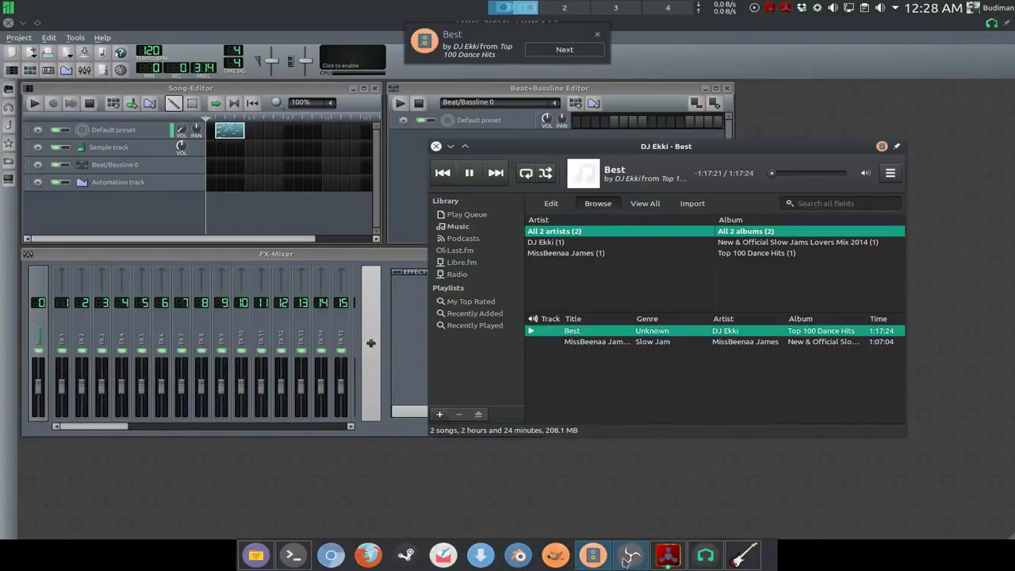
{"action": "left_click", "coordinate": [596, 557]}
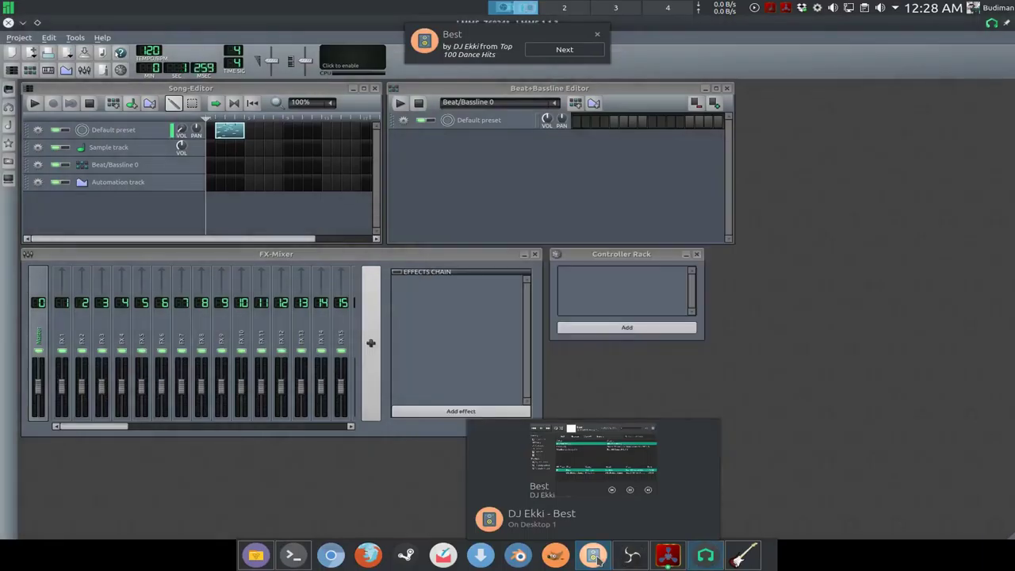
{"action": "left_click", "coordinate": [668, 555]}
{"action": "left_click", "coordinate": [682, 531]}
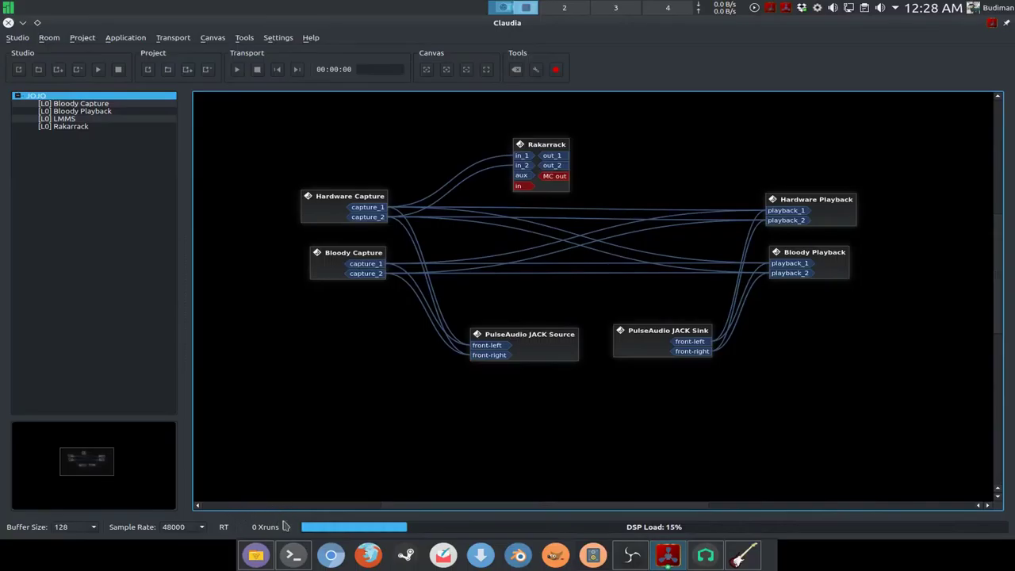
{"action": "left_click", "coordinate": [292, 556]}
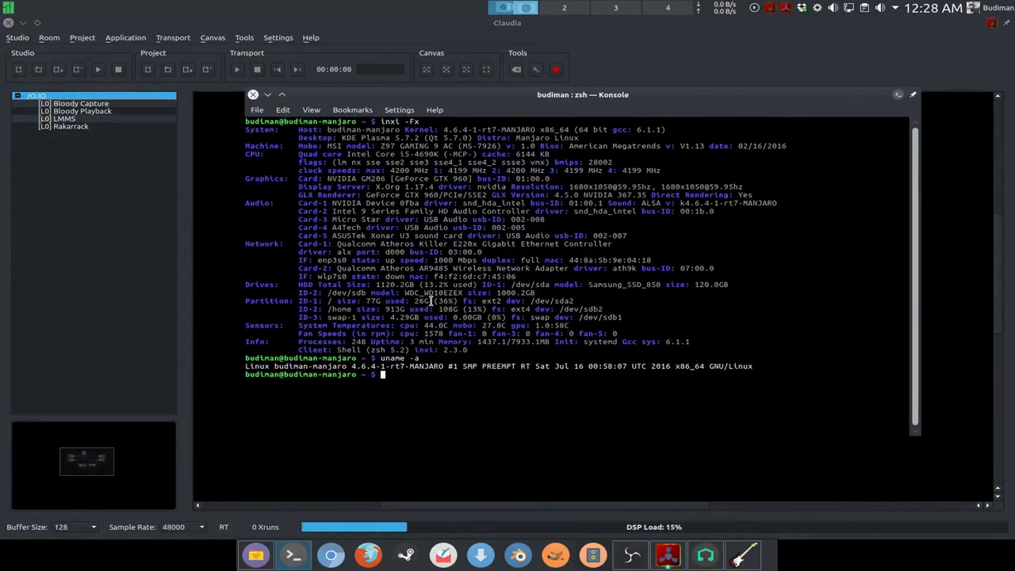
- Run the phoronix-test-suite system/compress-pbzip2 benchmark, declining to save results
{"action": "type", "text": "phoronix-test-suite benchmark system/compress-pbzip2"}
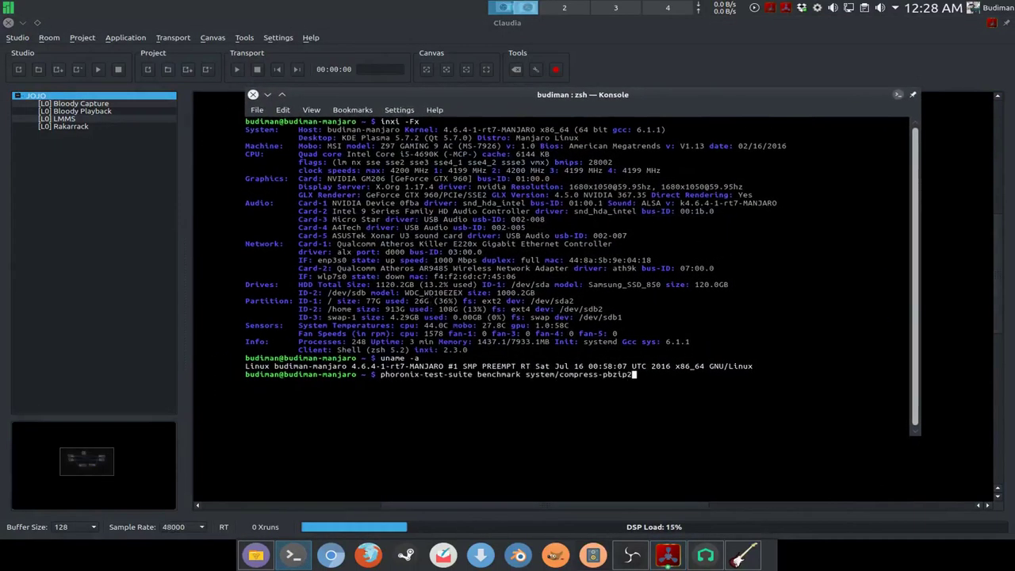
{"action": "key", "text": "Return"}
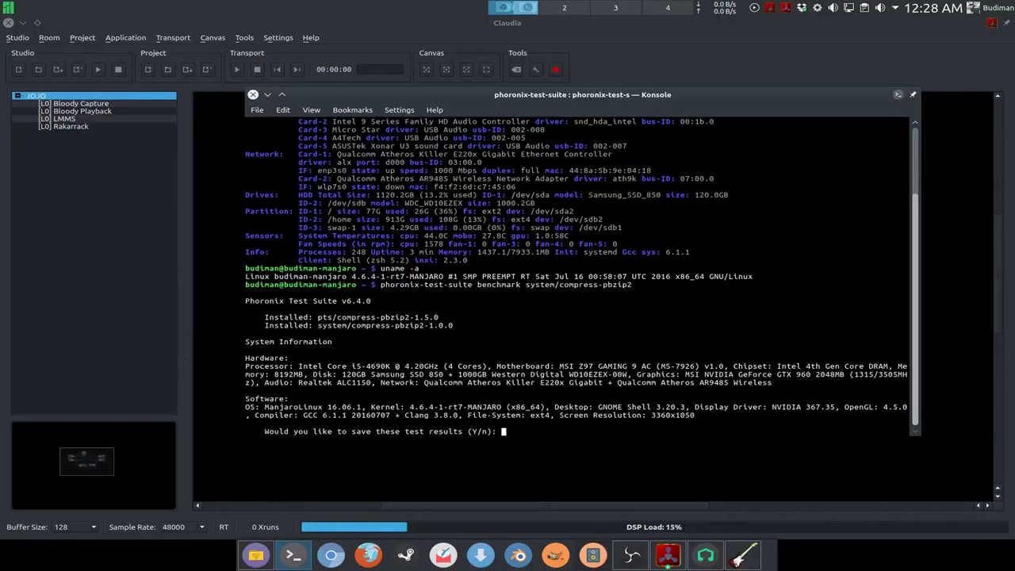
{"action": "type", "text": "n"}
{"action": "key", "text": "Return"}
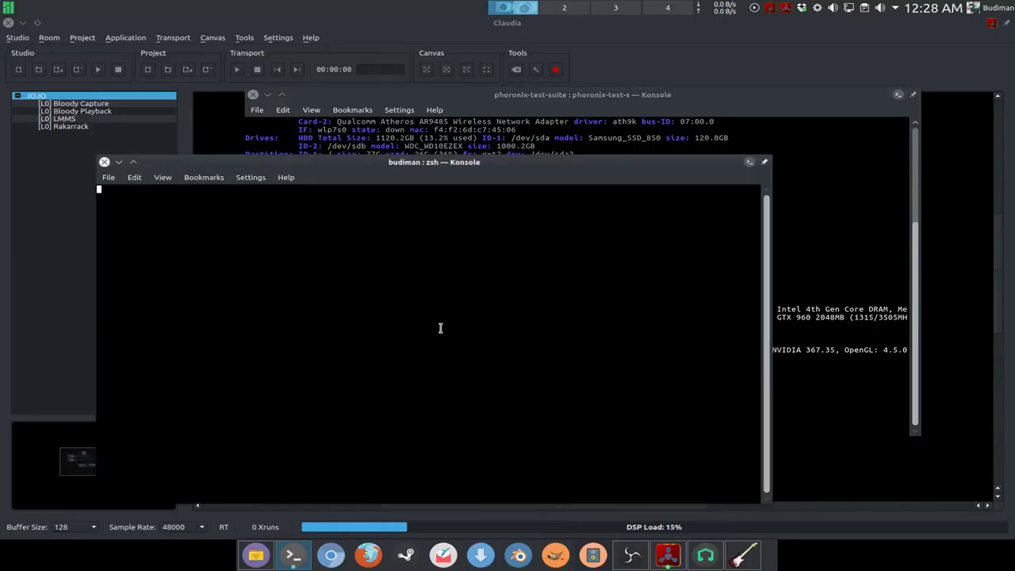
- Watch CPU load with top in a second terminal, then return Claudia to the front
{"action": "key", "text": "ctrl+alt+t"}
{"action": "type", "text": "top"}
{"action": "key", "text": "Return"}
{"action": "left_click_drag", "start_coordinate": [468, 302], "coordinate": [560, 221]}
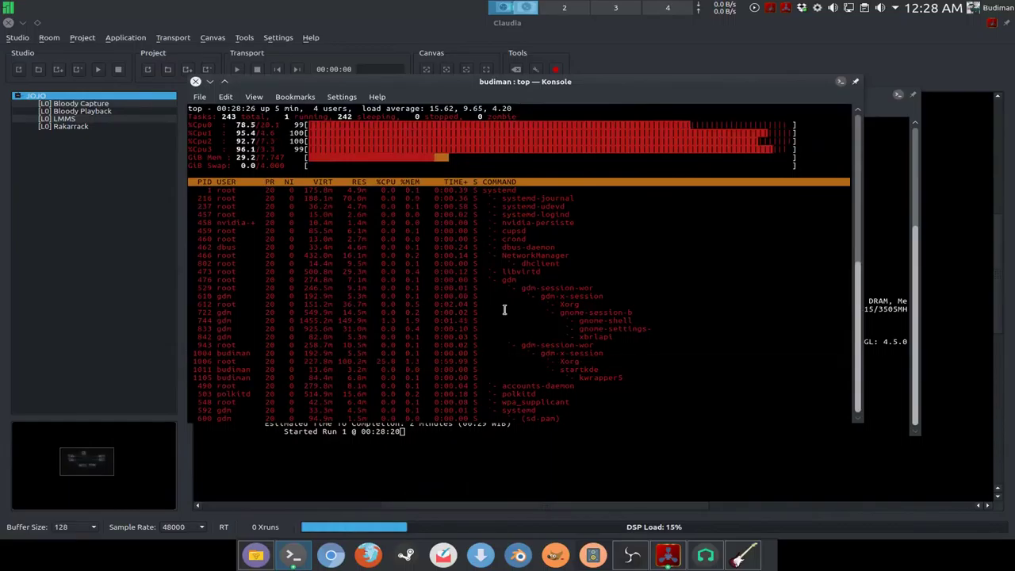
{"action": "left_click", "coordinate": [68, 318]}
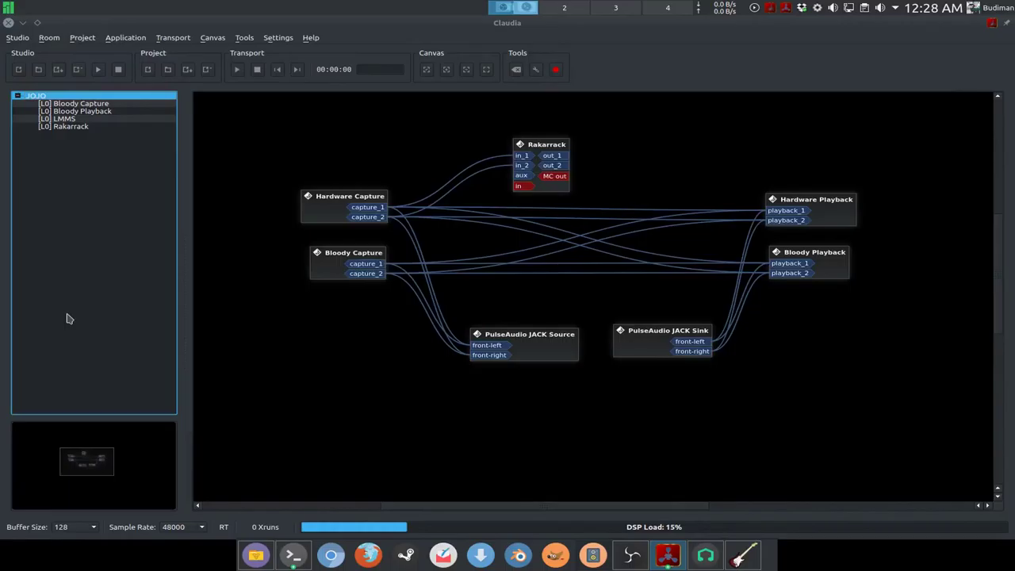
{"action": "left_click", "coordinate": [313, 371]}
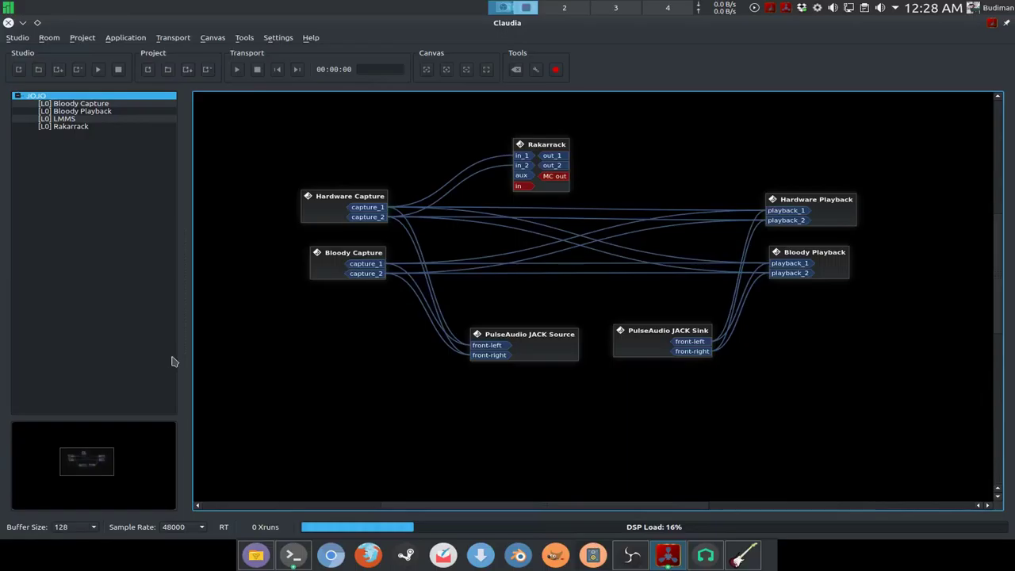
{"action": "key", "text": "alt+Tab"}
{"action": "left_click_drag", "start_coordinate": [514, 101], "coordinate": [648, 114]}
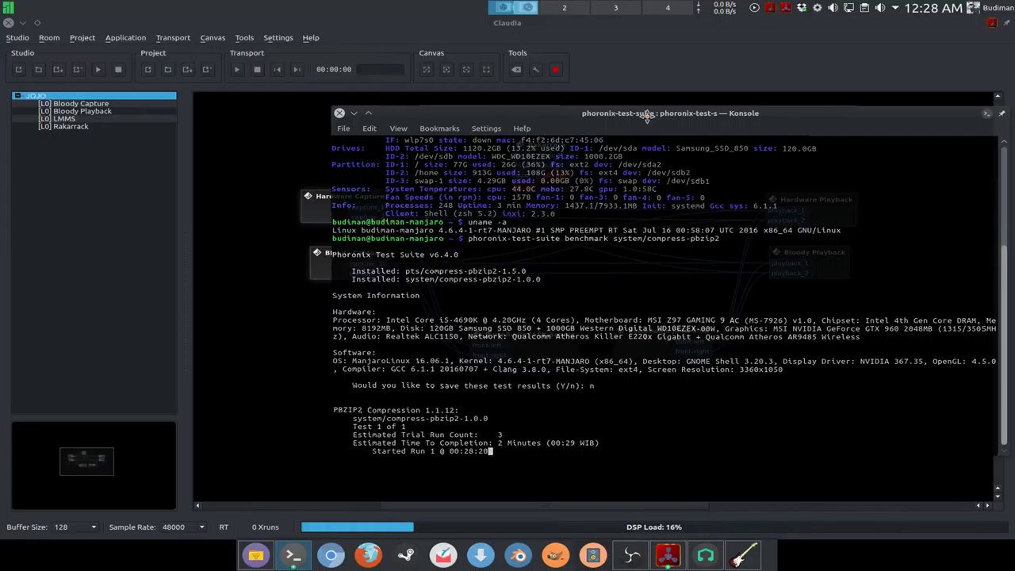
{"action": "left_click_drag", "start_coordinate": [647, 113], "coordinate": [594, 56]}
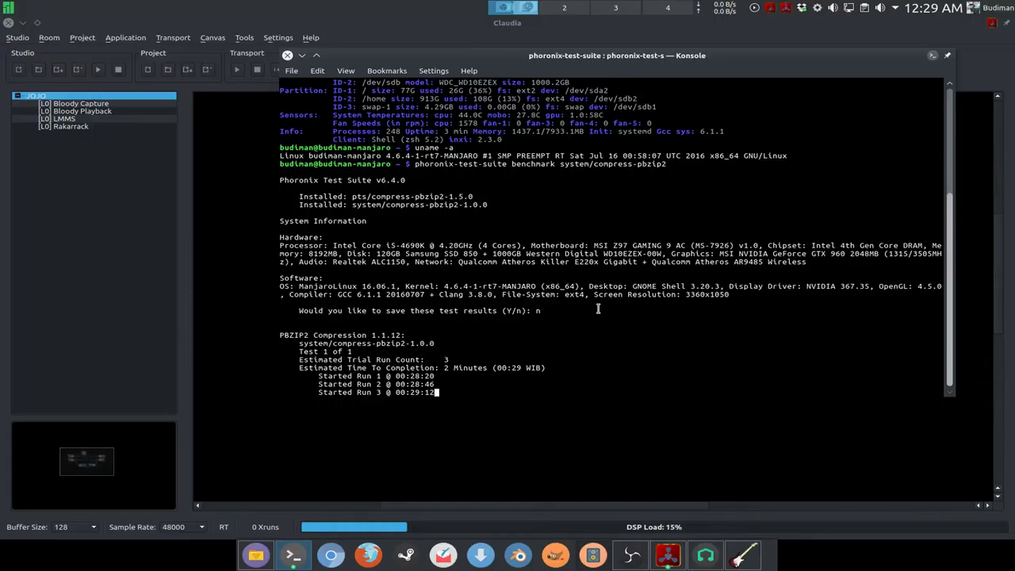
{"action": "left_click", "coordinate": [668, 555]}
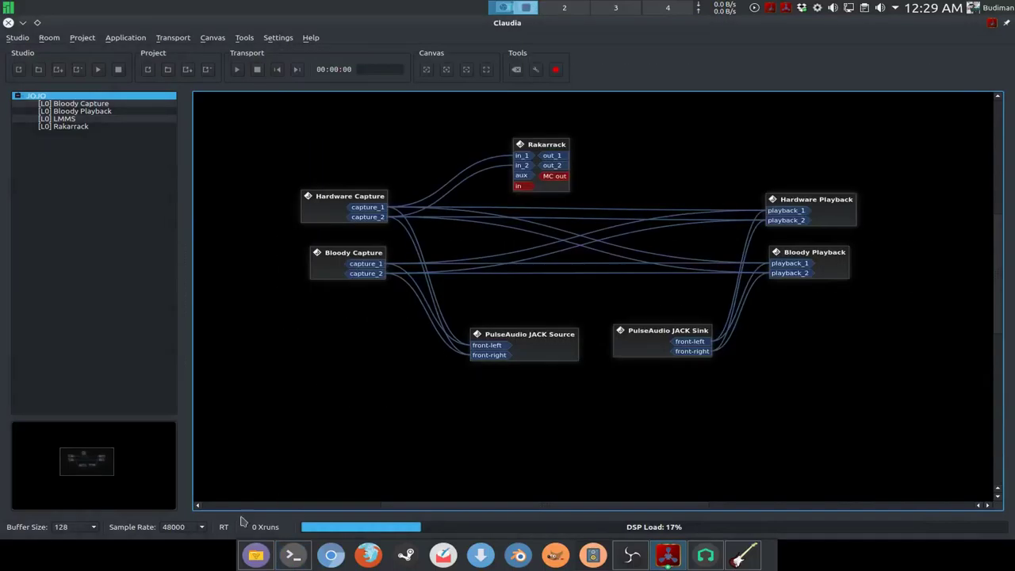